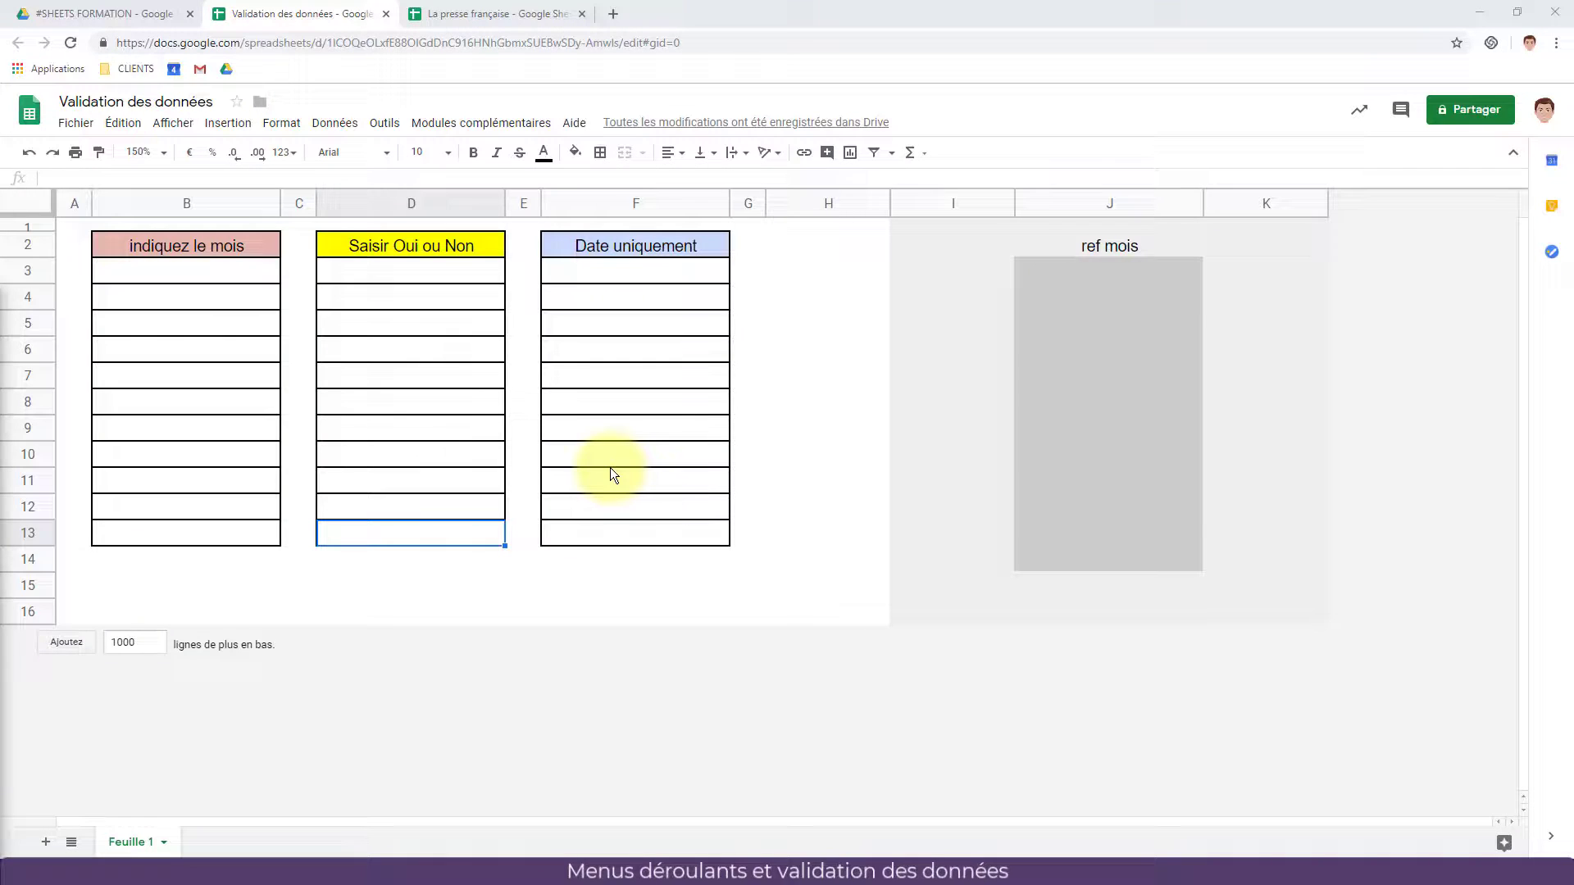
pyautogui.click(249, 272)
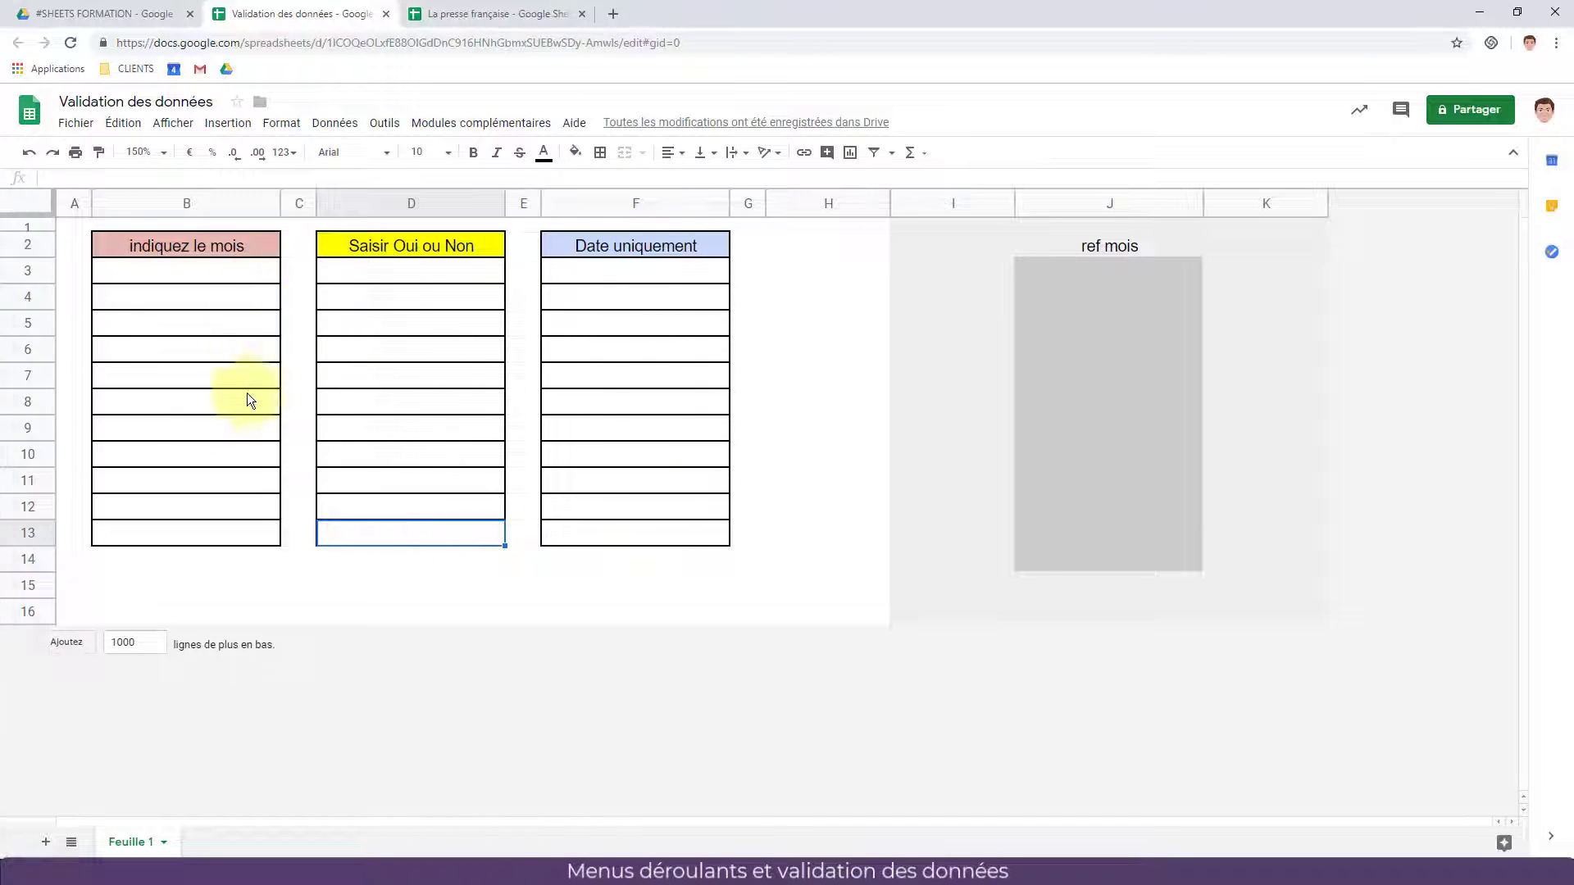
pyautogui.keyDown('shift'); pyautogui.click(232, 512); pyautogui.keyUp('shift')
pyautogui.keyDown('shift'); pyautogui.click(229, 523); pyautogui.keyUp('shift')
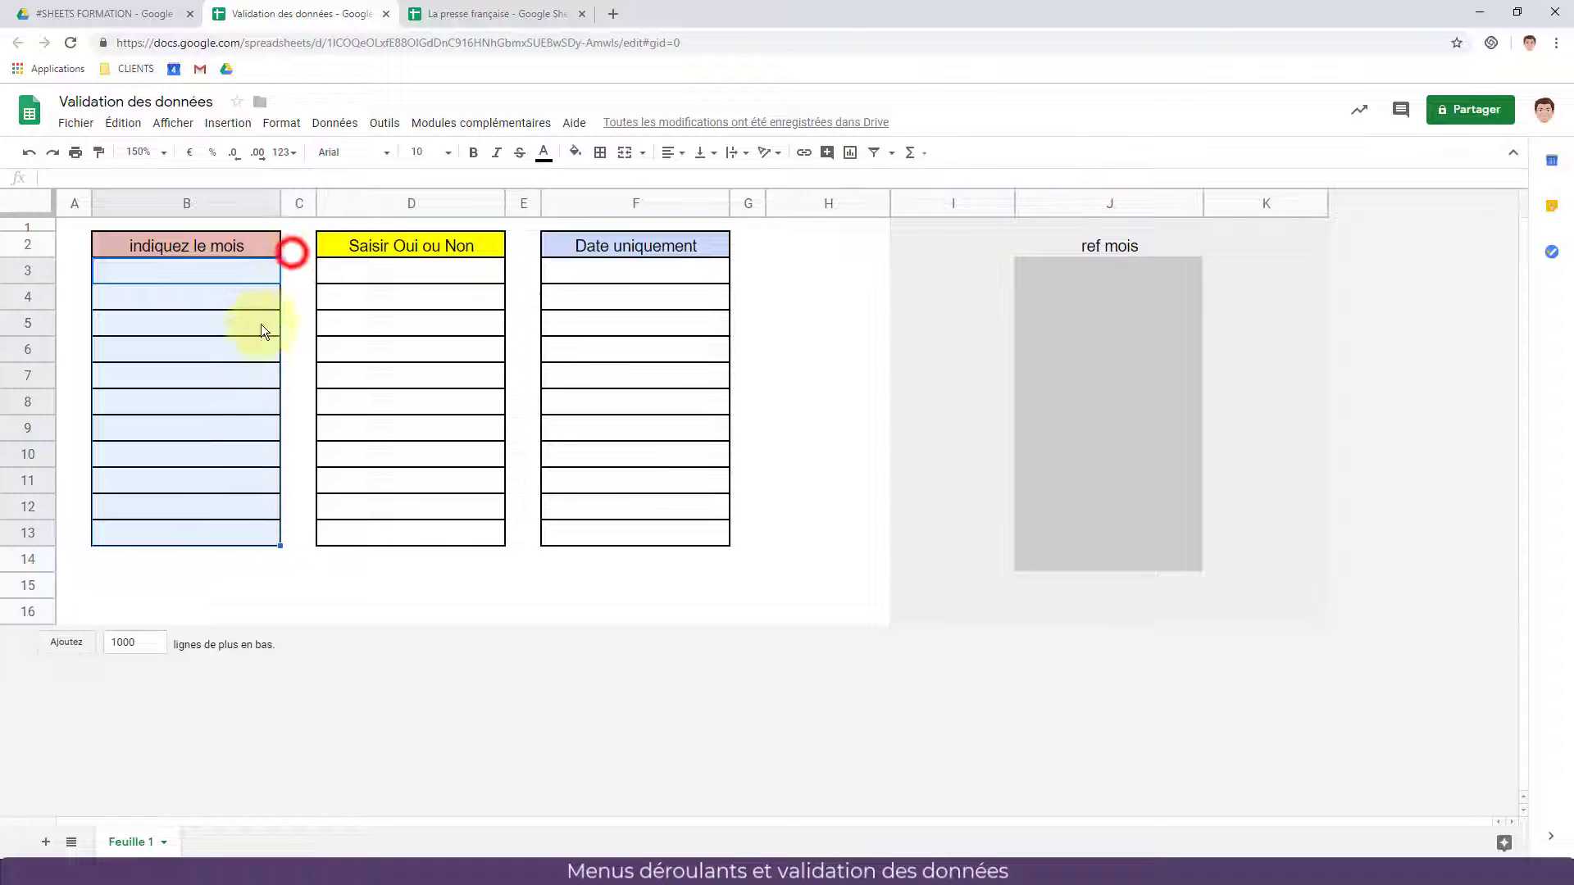
pyautogui.click(293, 254)
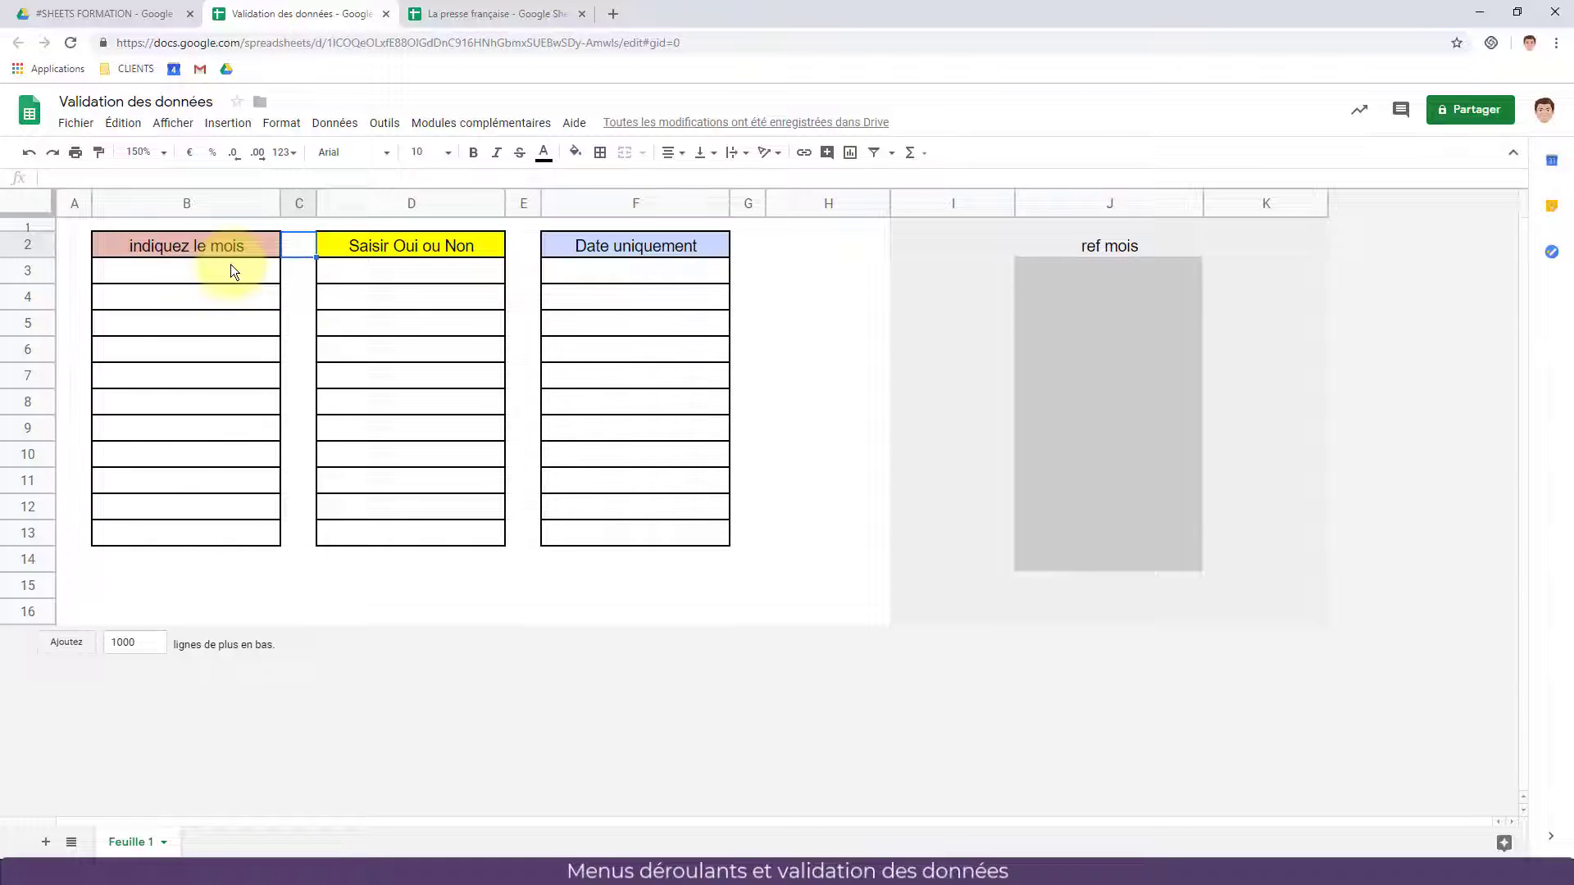
# - Enter "janvier" in J3 under ref mois and autofill the months down to "décembre" in J14
pyautogui.click(1082, 271)
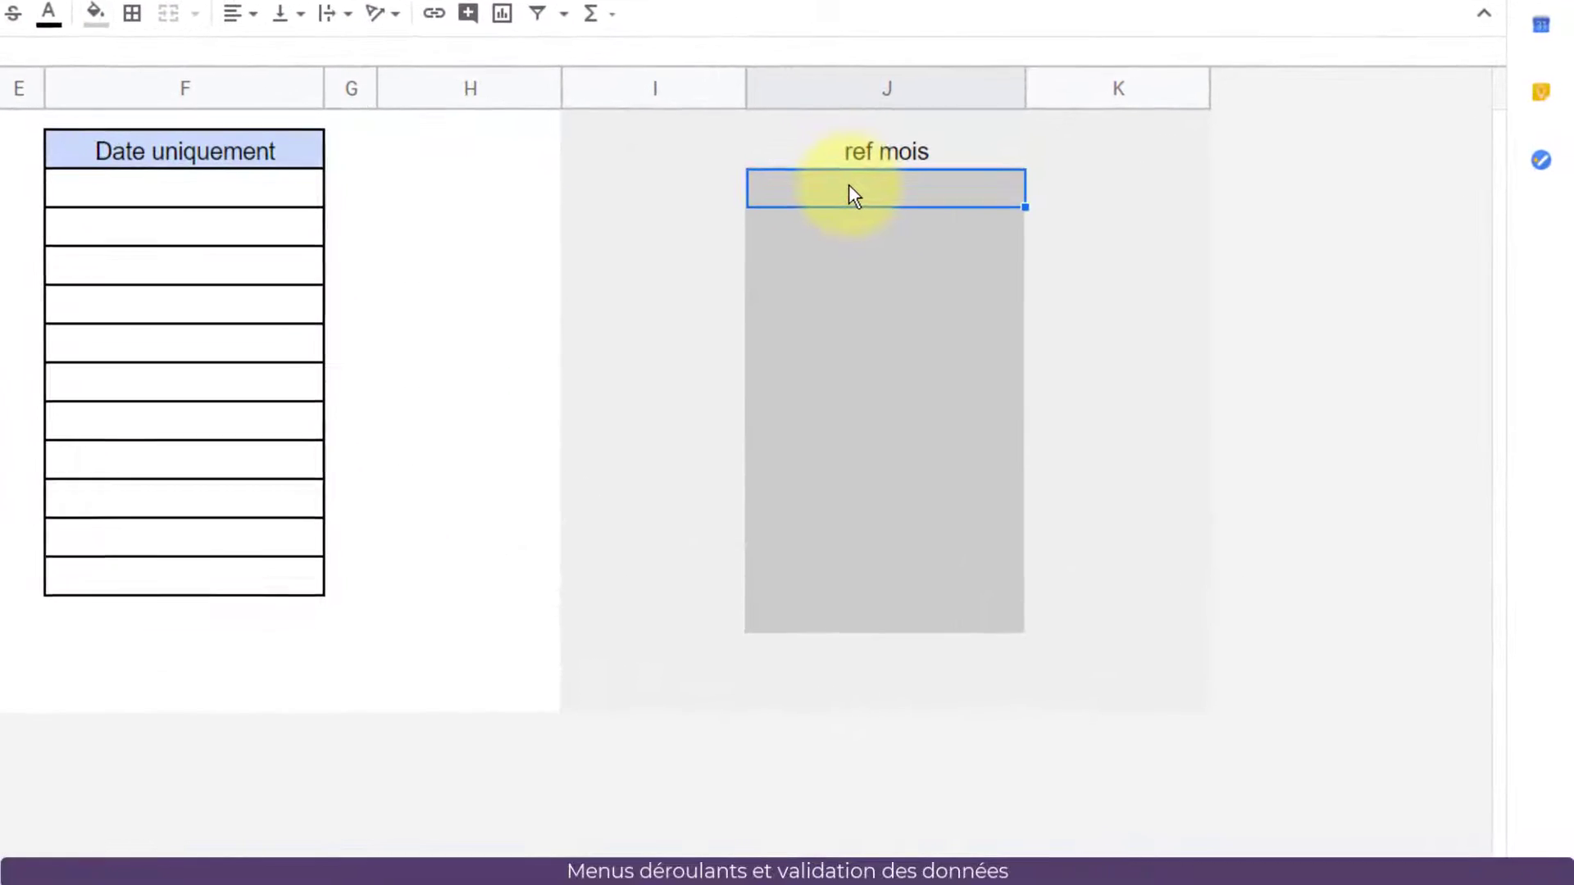
pyautogui.write('janvier')
pyautogui.press('Return')
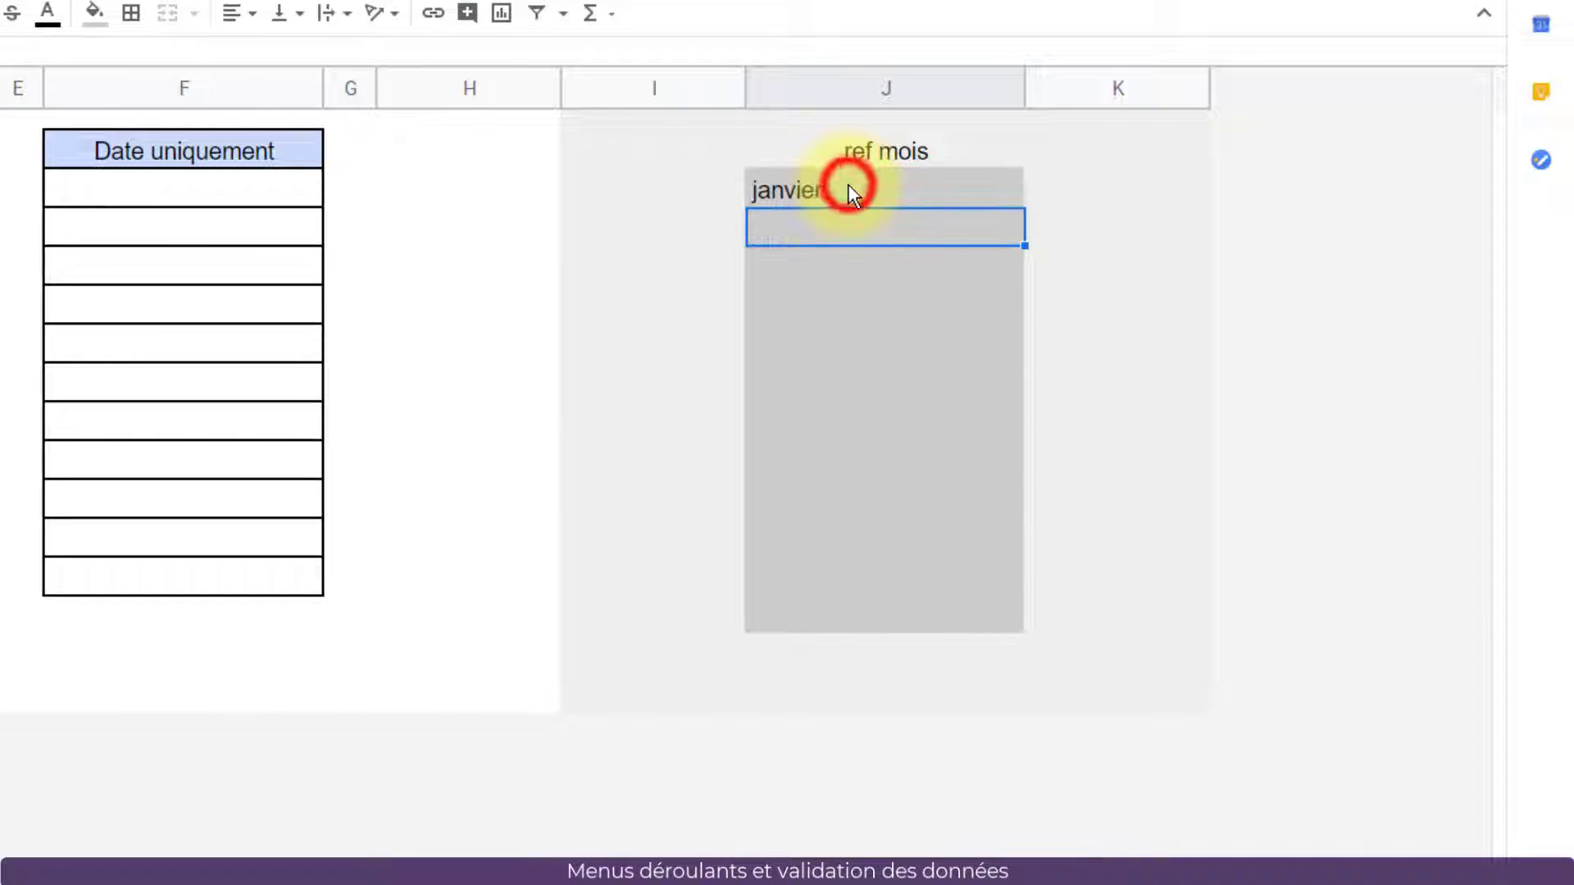
pyautogui.click(848, 183)
pyautogui.moveTo(1024, 205); pyautogui.dragTo(1029, 607)
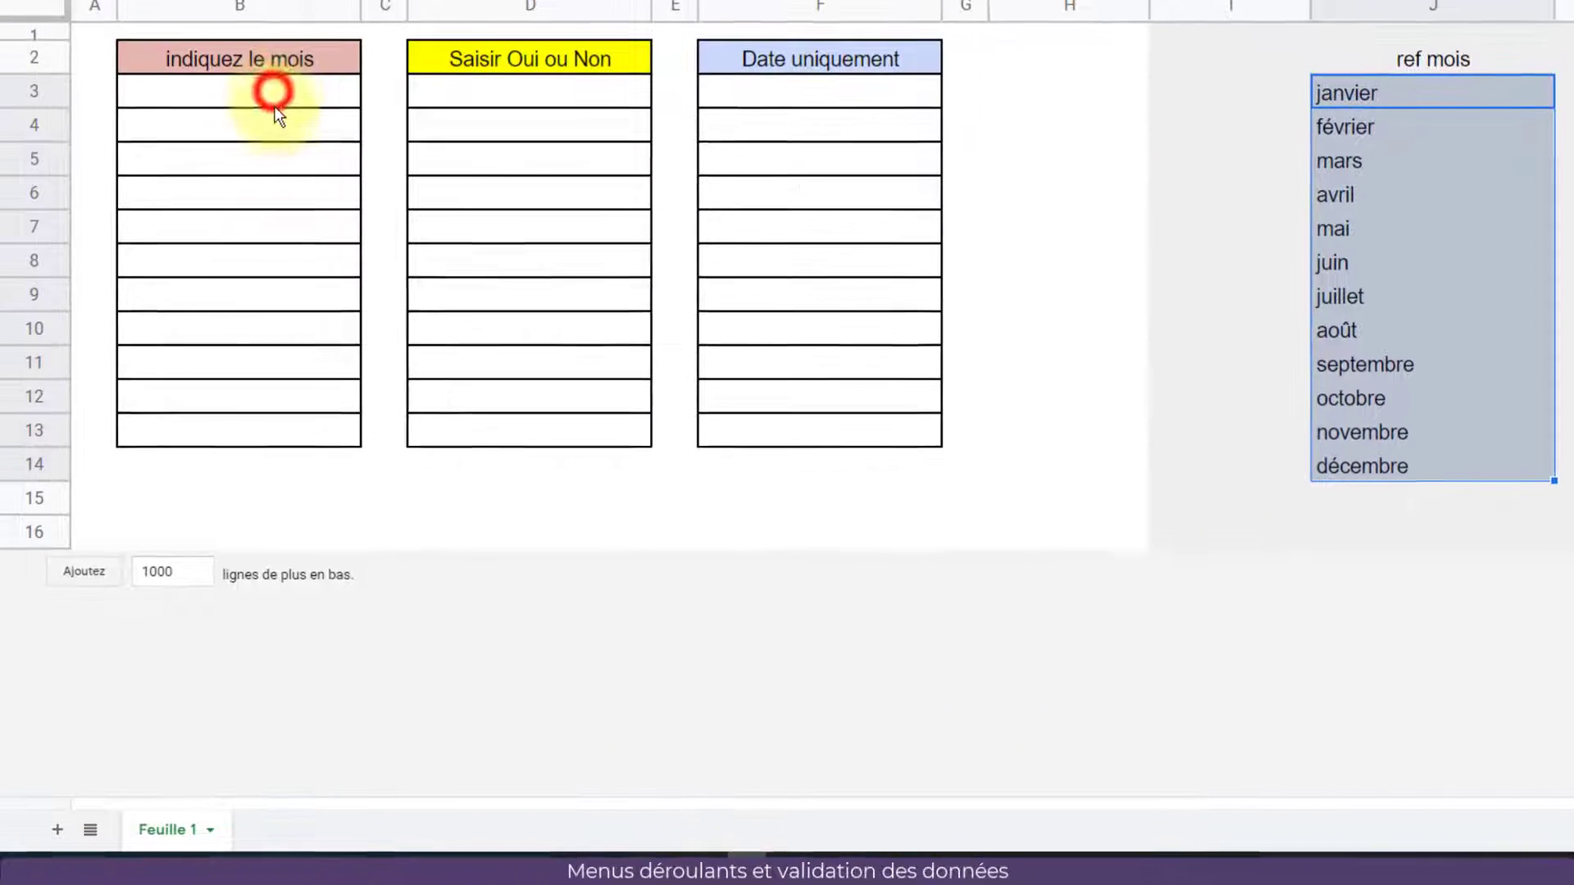
# - Start a data validation for B3:B13 with a list from a range as criterion, using J3:J14 as the source
pyautogui.moveTo(274, 91); pyautogui.dragTo(273, 425)
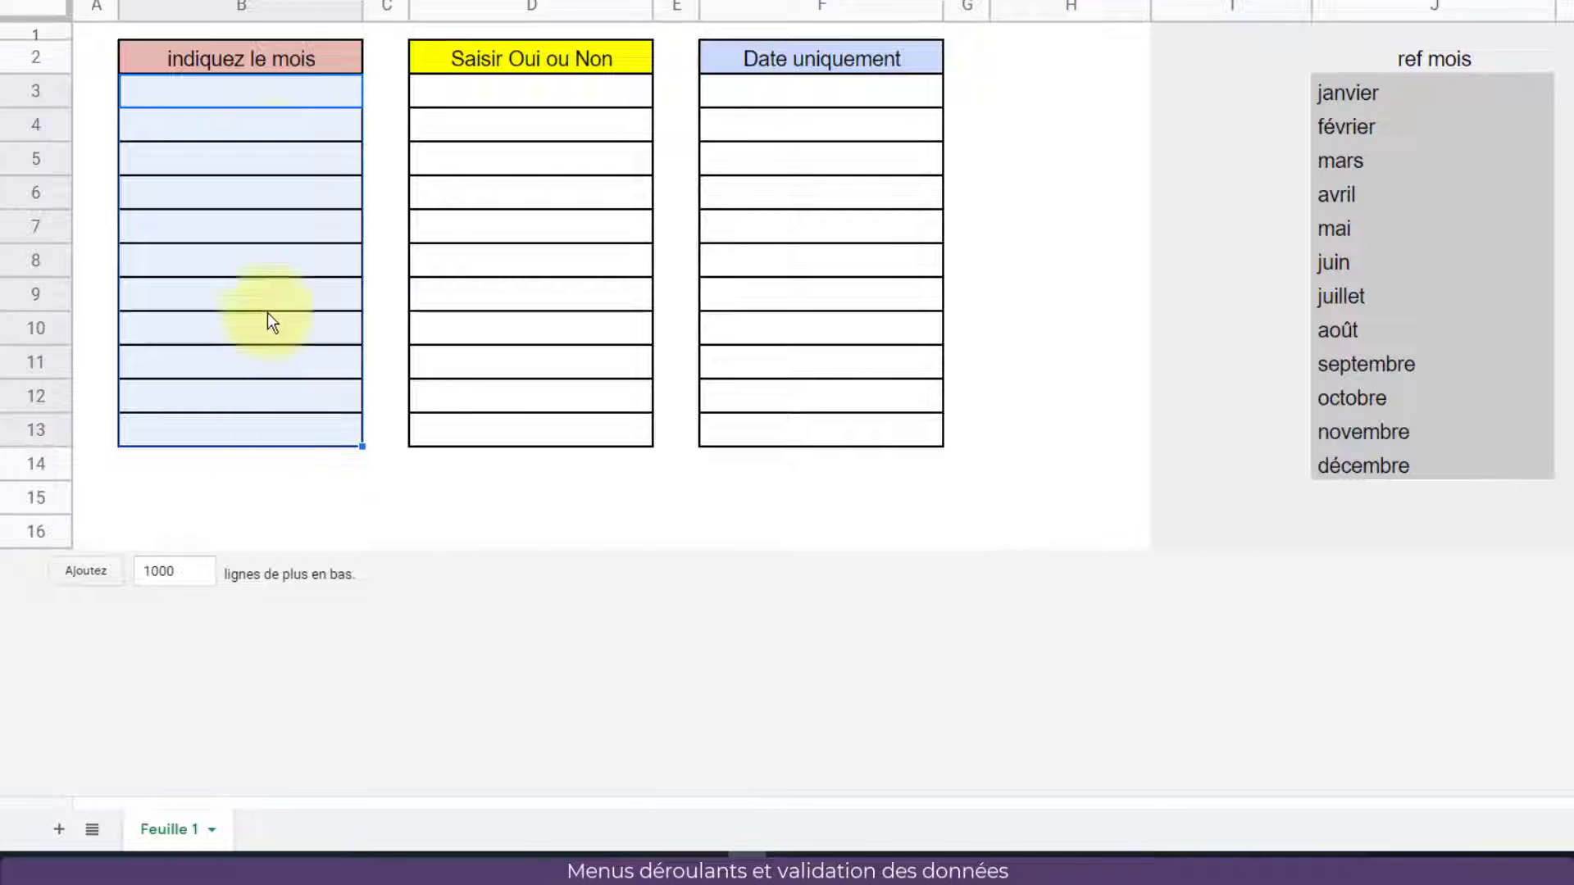
pyautogui.rightClick(278, 98)
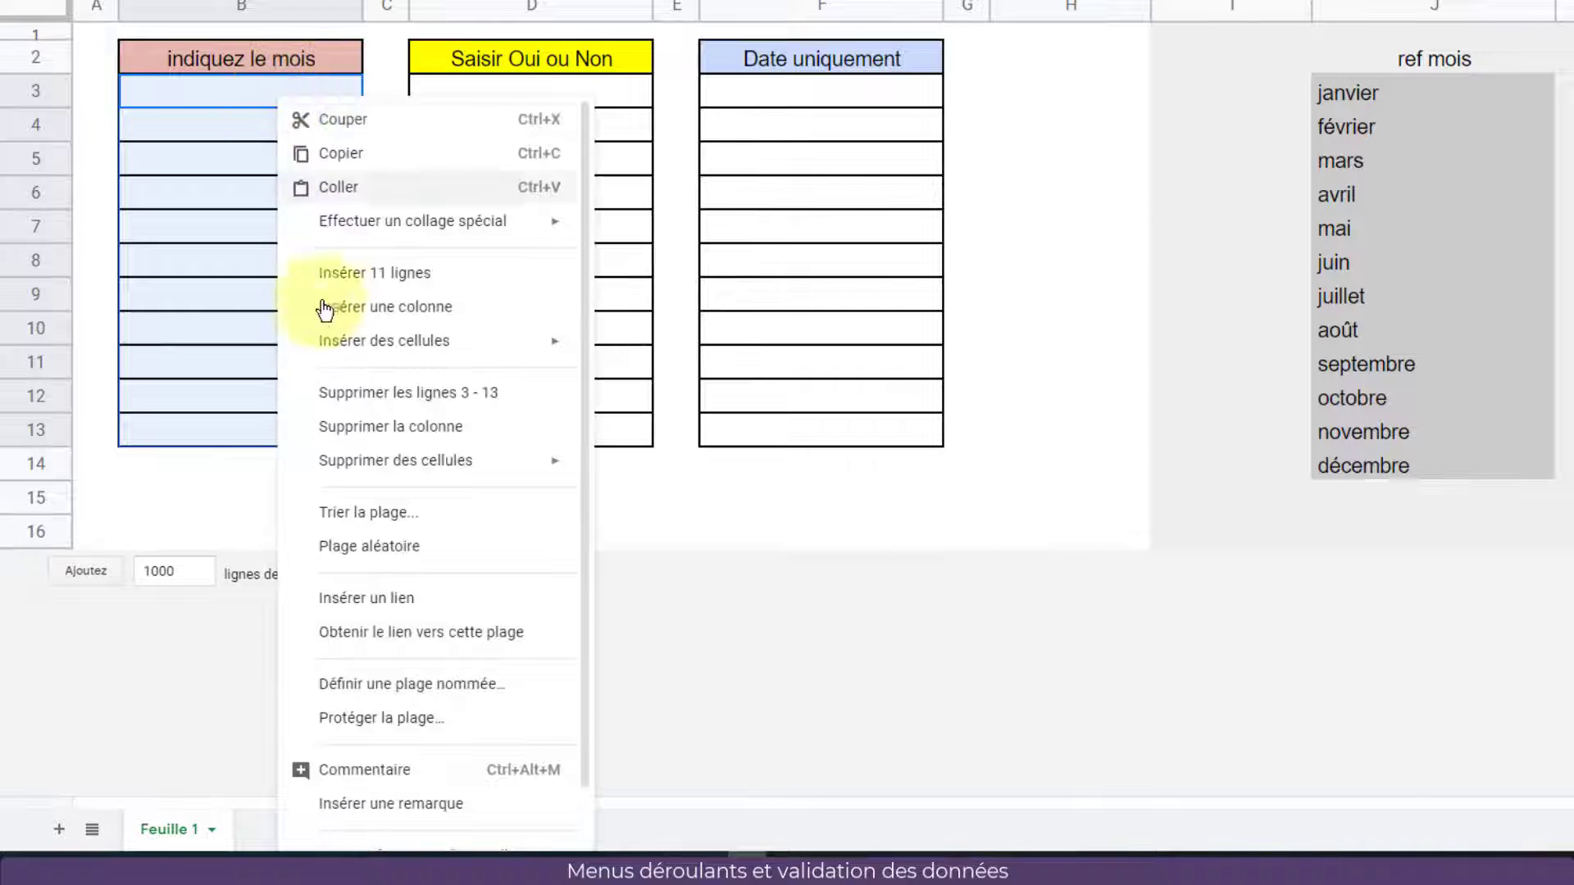
pyautogui.scroll(-1, 361, 421)
pyautogui.click(381, 826)
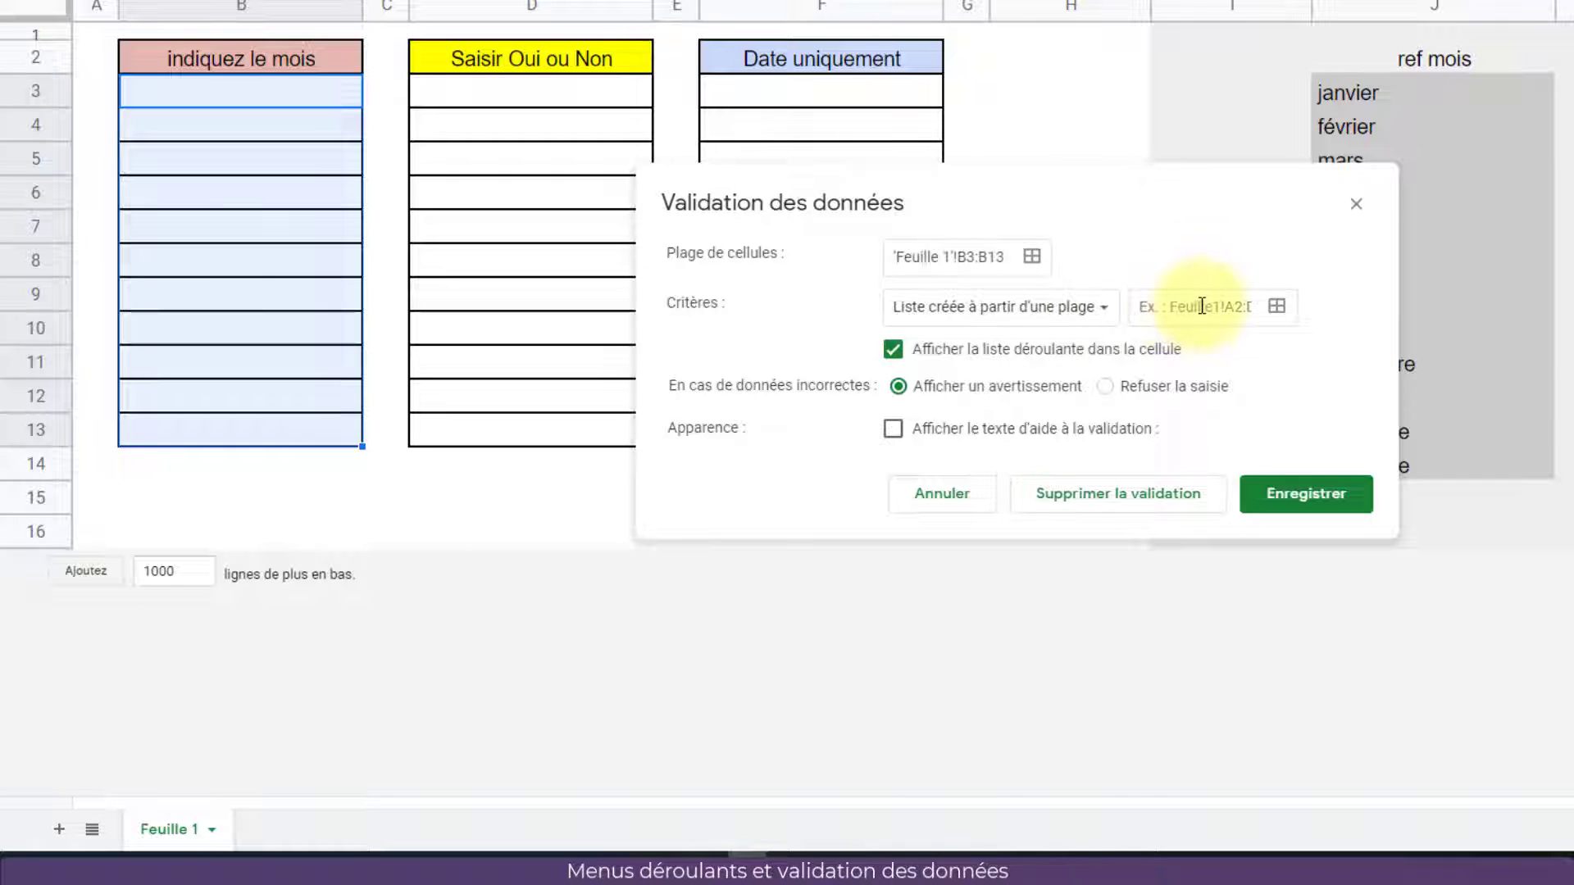
pyautogui.click(1277, 306)
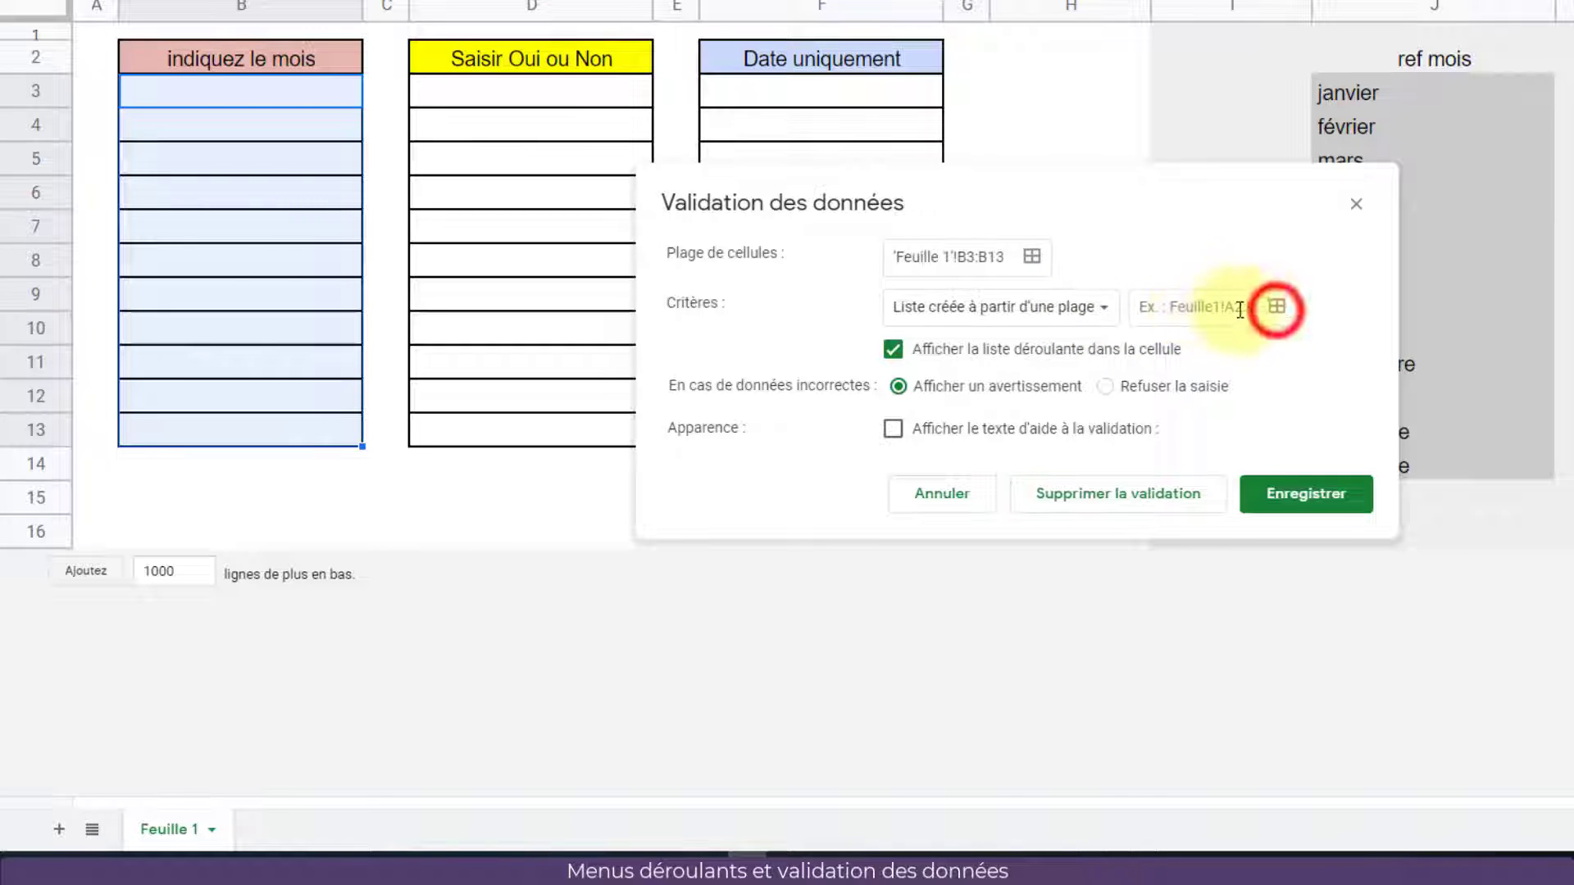
pyautogui.moveTo(1348, 92); pyautogui.dragTo(1332, 164)
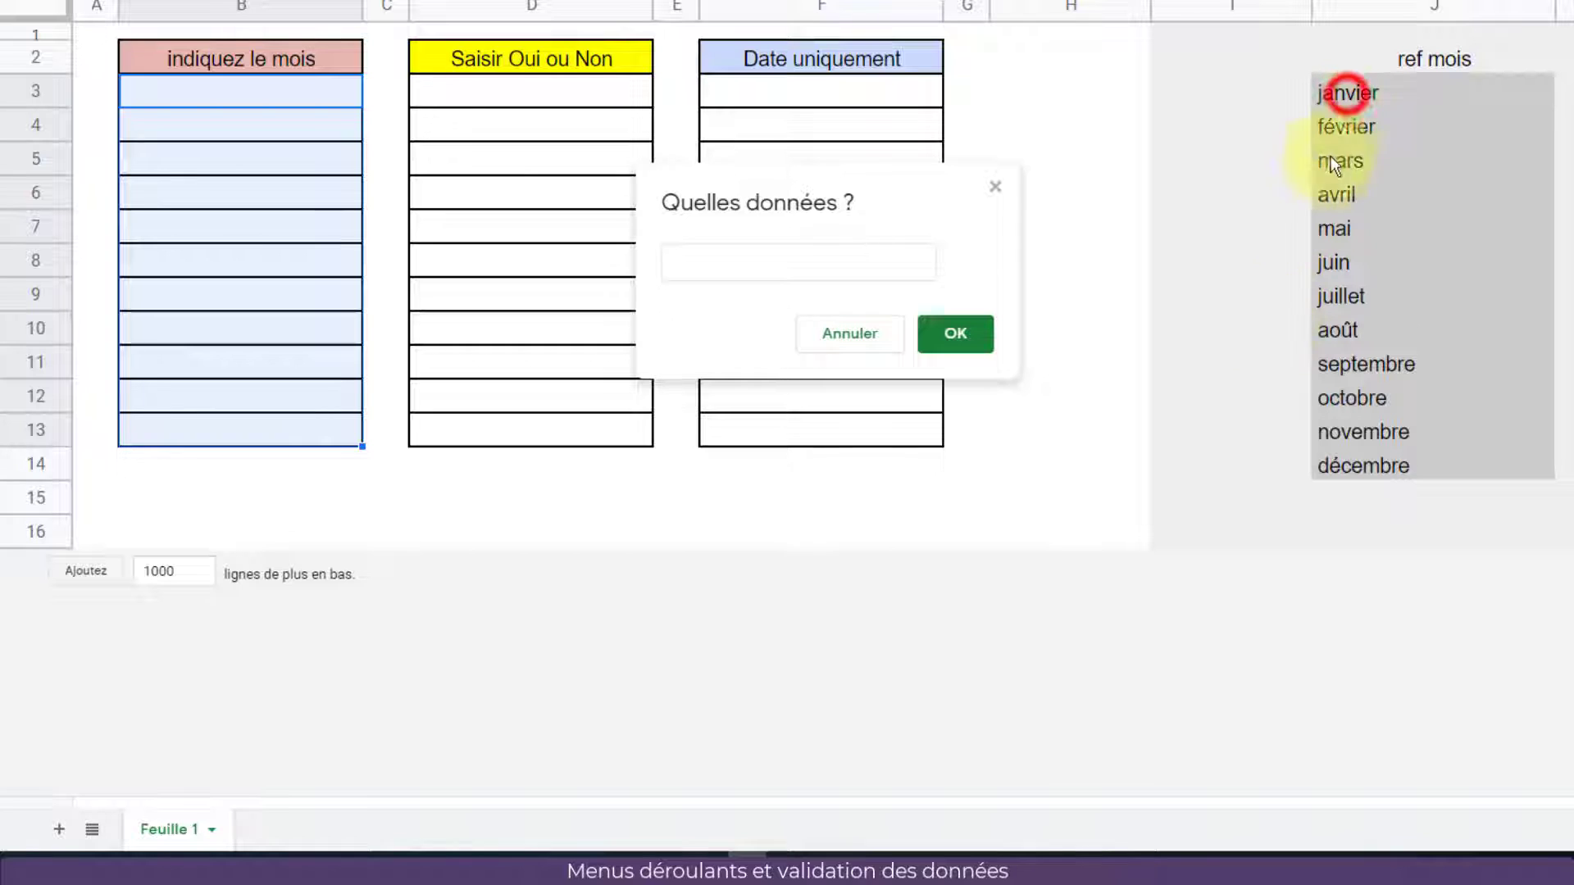
pyautogui.moveTo(1346, 95); pyautogui.dragTo(1353, 464)
pyautogui.click(974, 335)
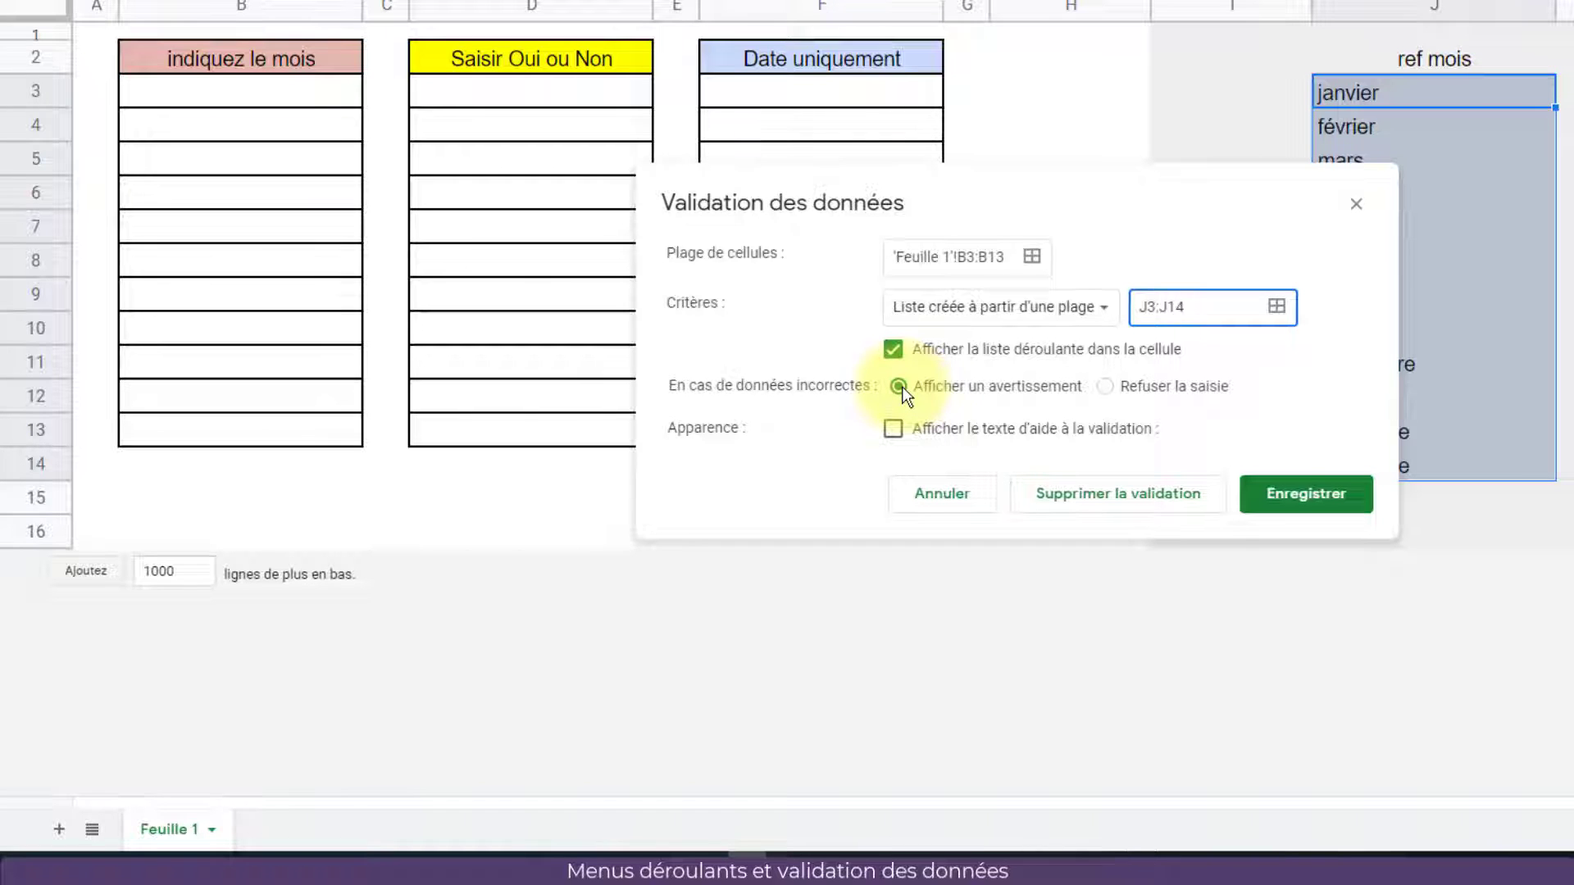
# - Make the month validation refuse invalid input, add the help text "Il faut saisir un mois de l'année." and save the rule
pyautogui.click(1105, 387)
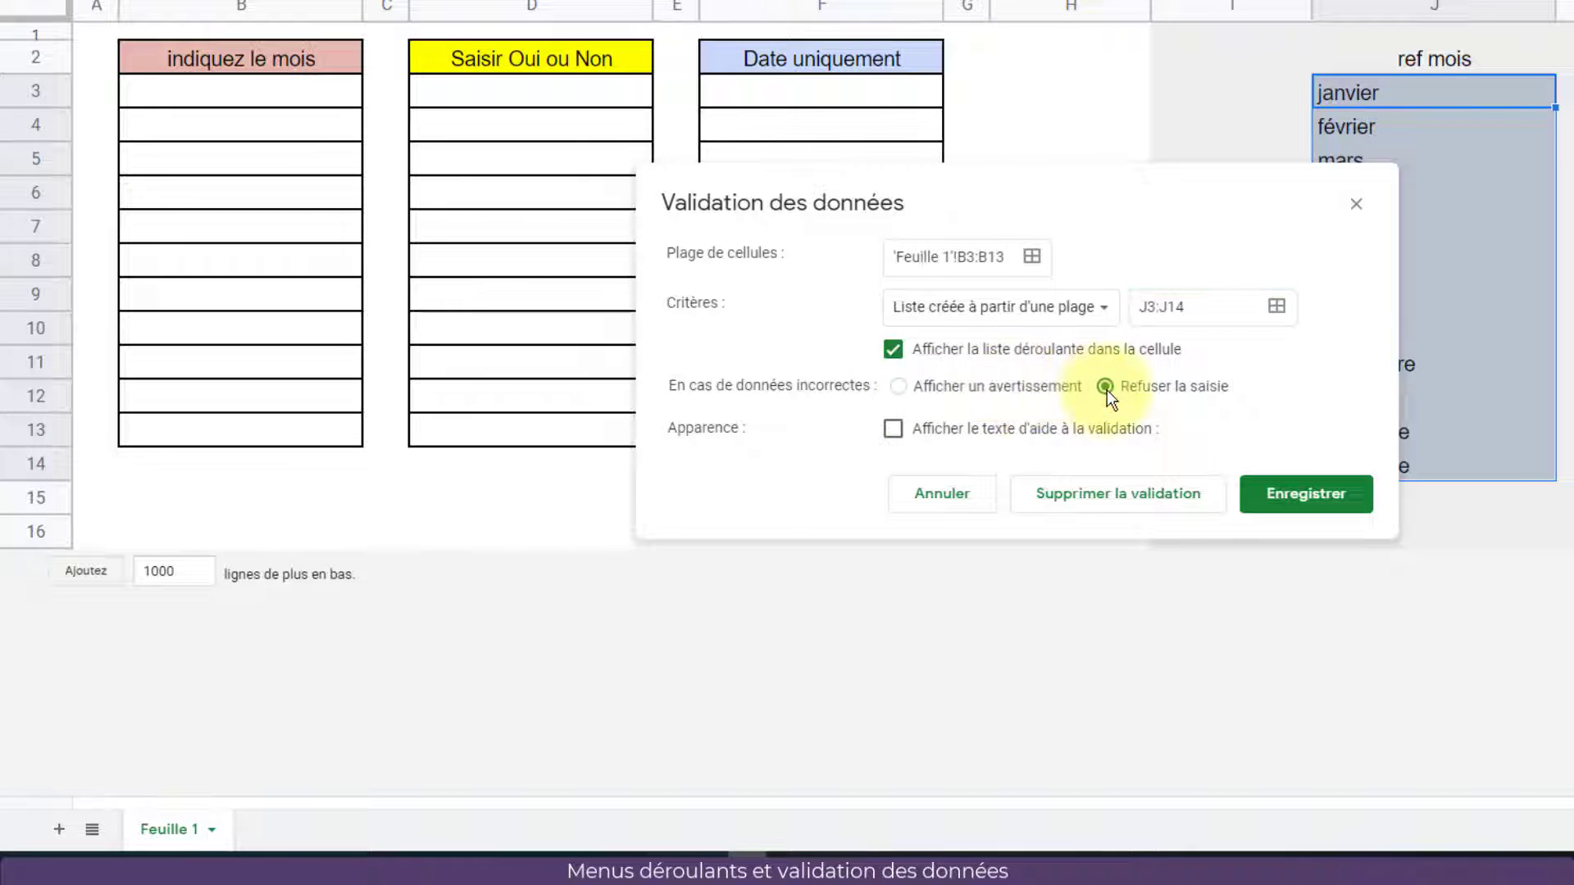
pyautogui.click(906, 426)
pyautogui.click(909, 479)
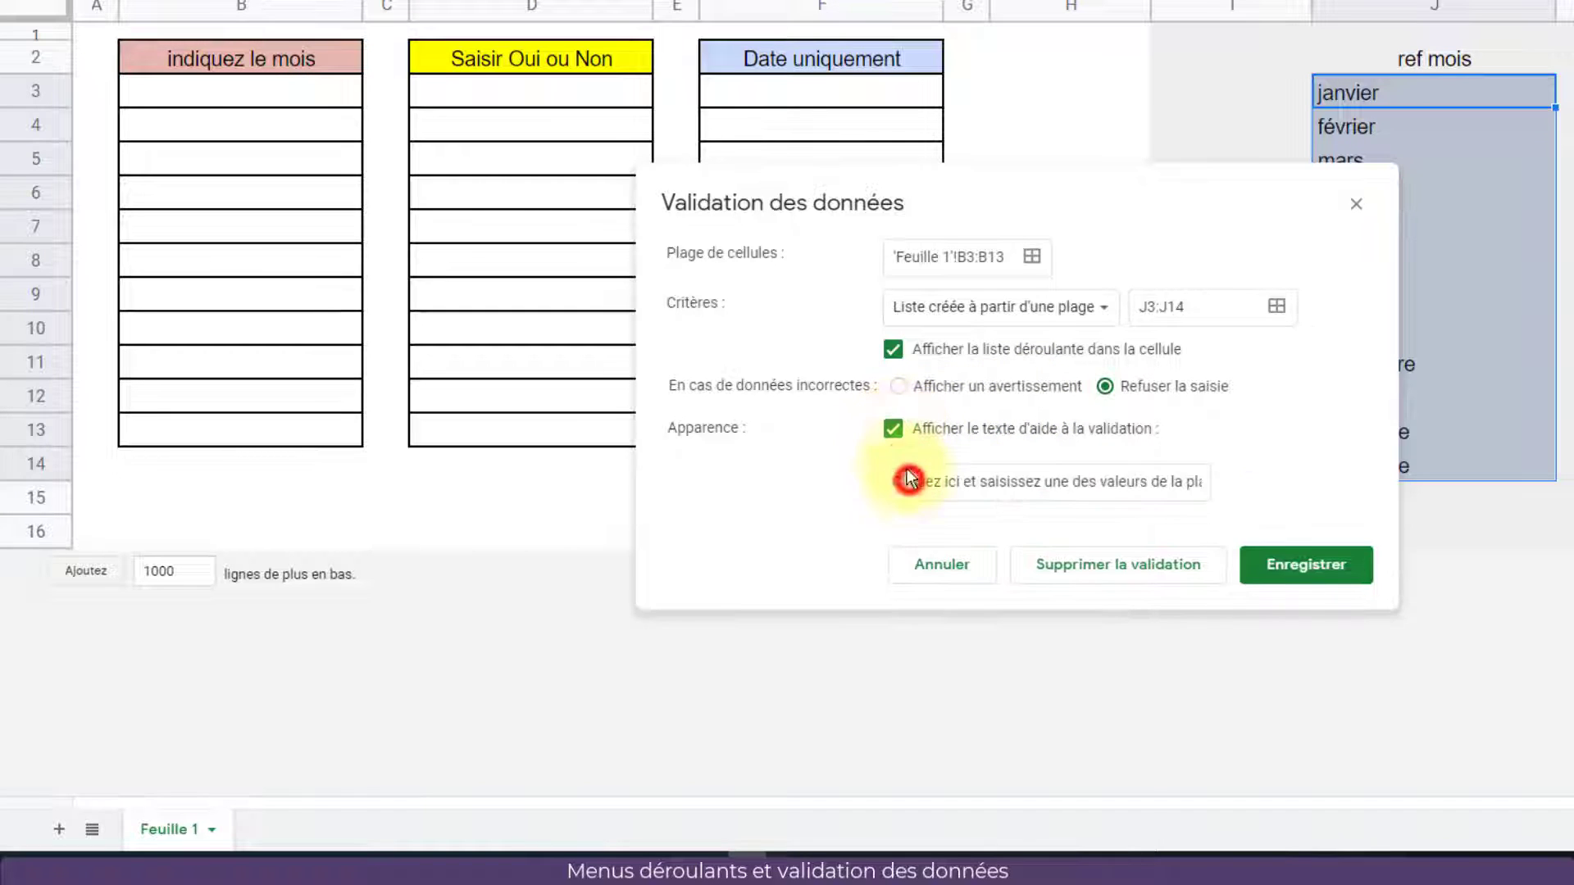
pyautogui.write("Il faut saisir un mois de l'année.")
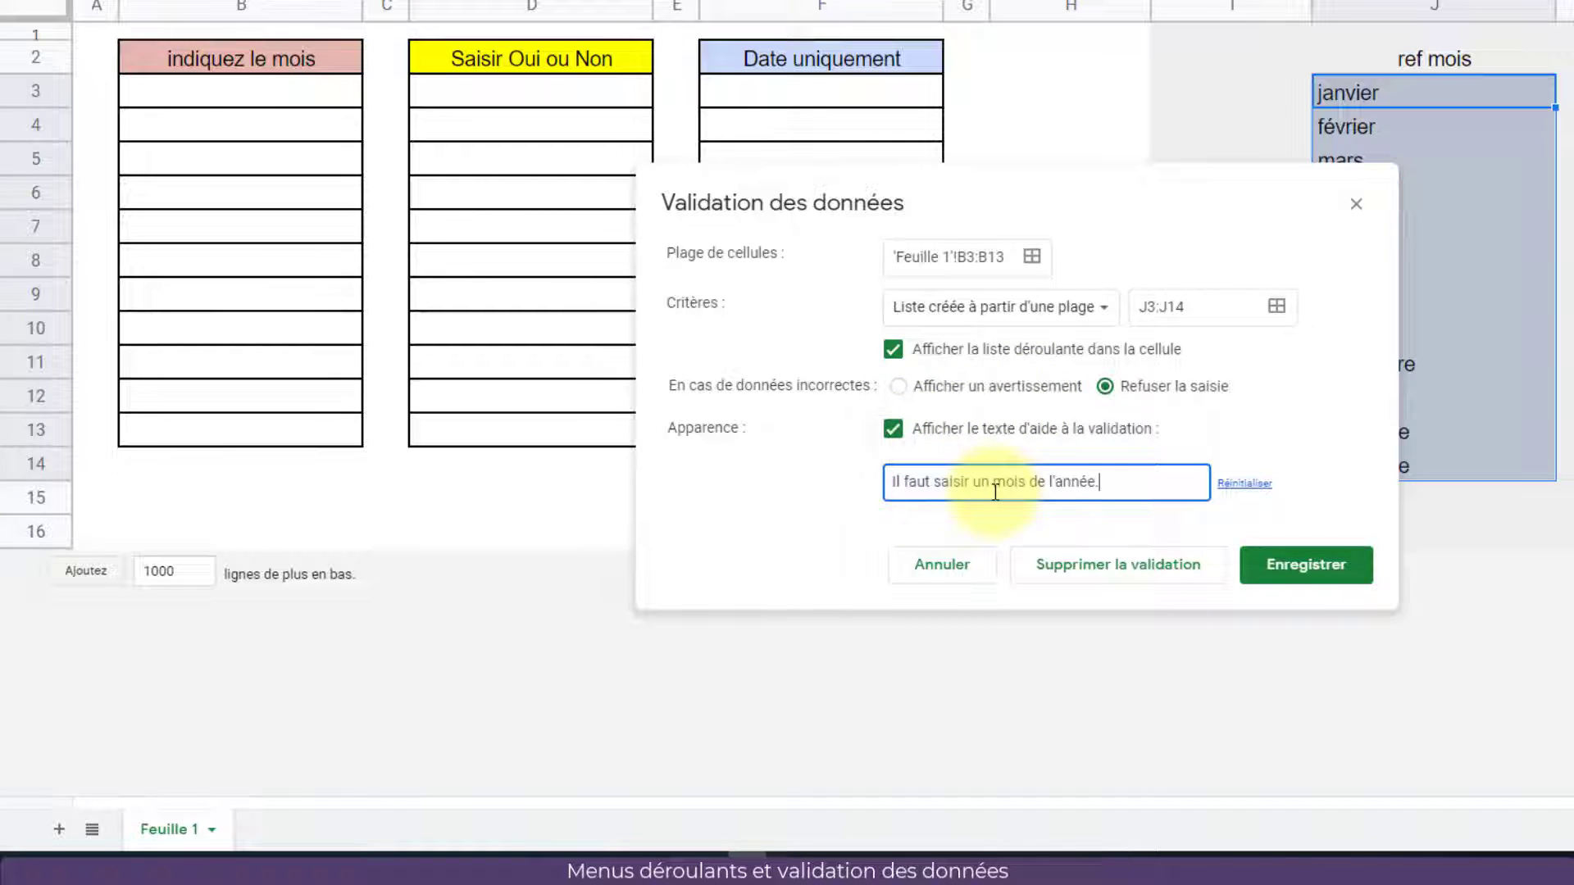
pyautogui.click(1289, 573)
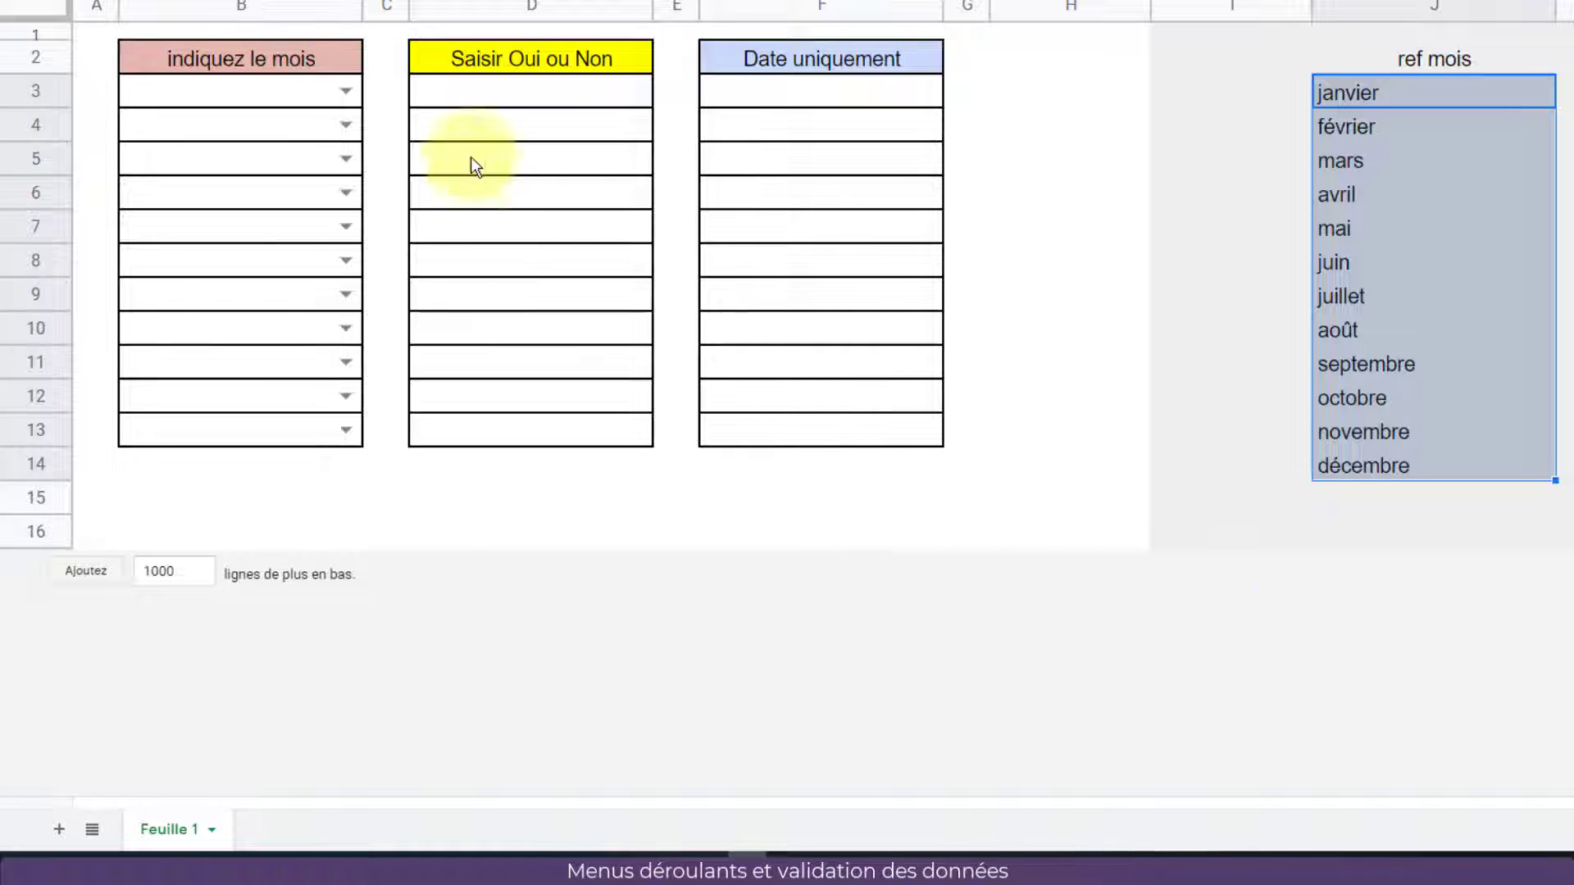
# - Fill month cells from their dropdown lists: février in B3, mars in B4 and B7, septembre in B6
pyautogui.click(351, 92)
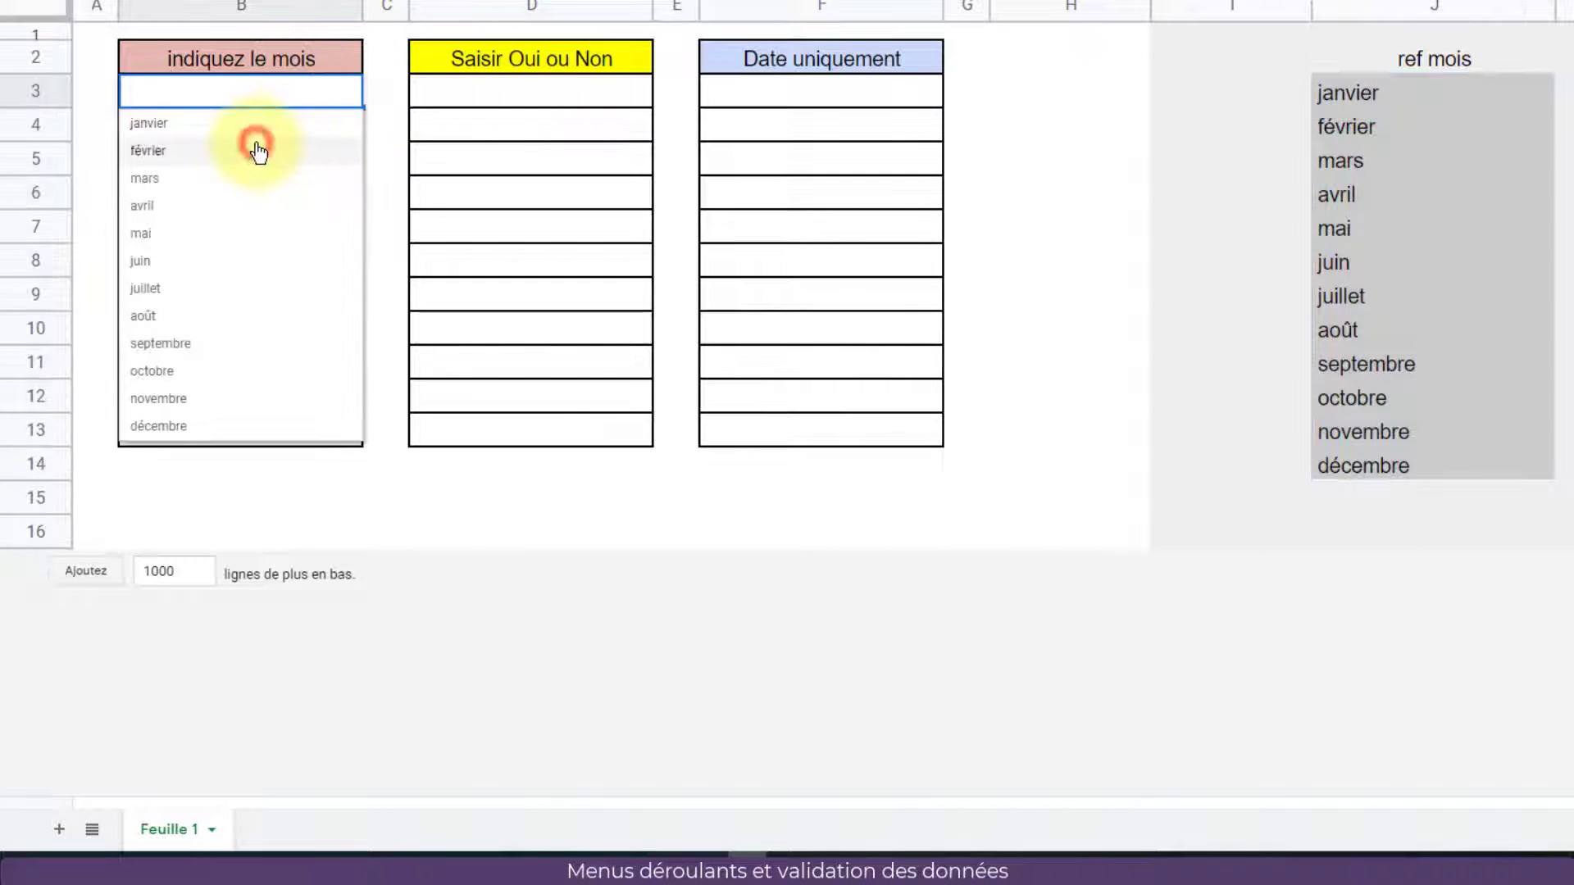
pyautogui.click(258, 150)
pyautogui.doubleClick(243, 131)
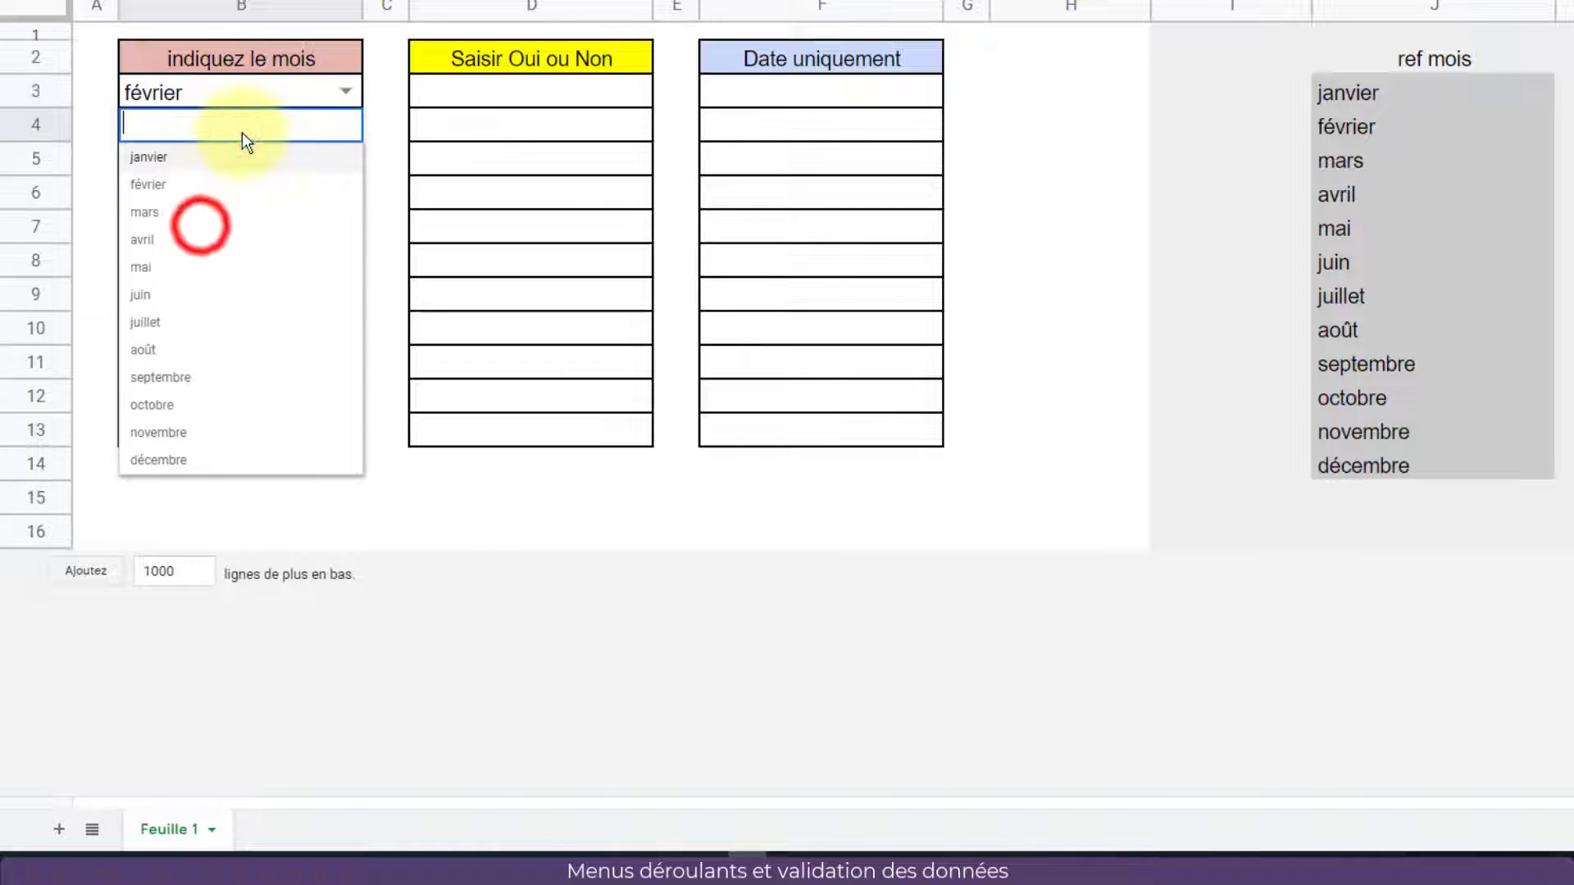
pyautogui.click(203, 220)
pyautogui.doubleClick(198, 229)
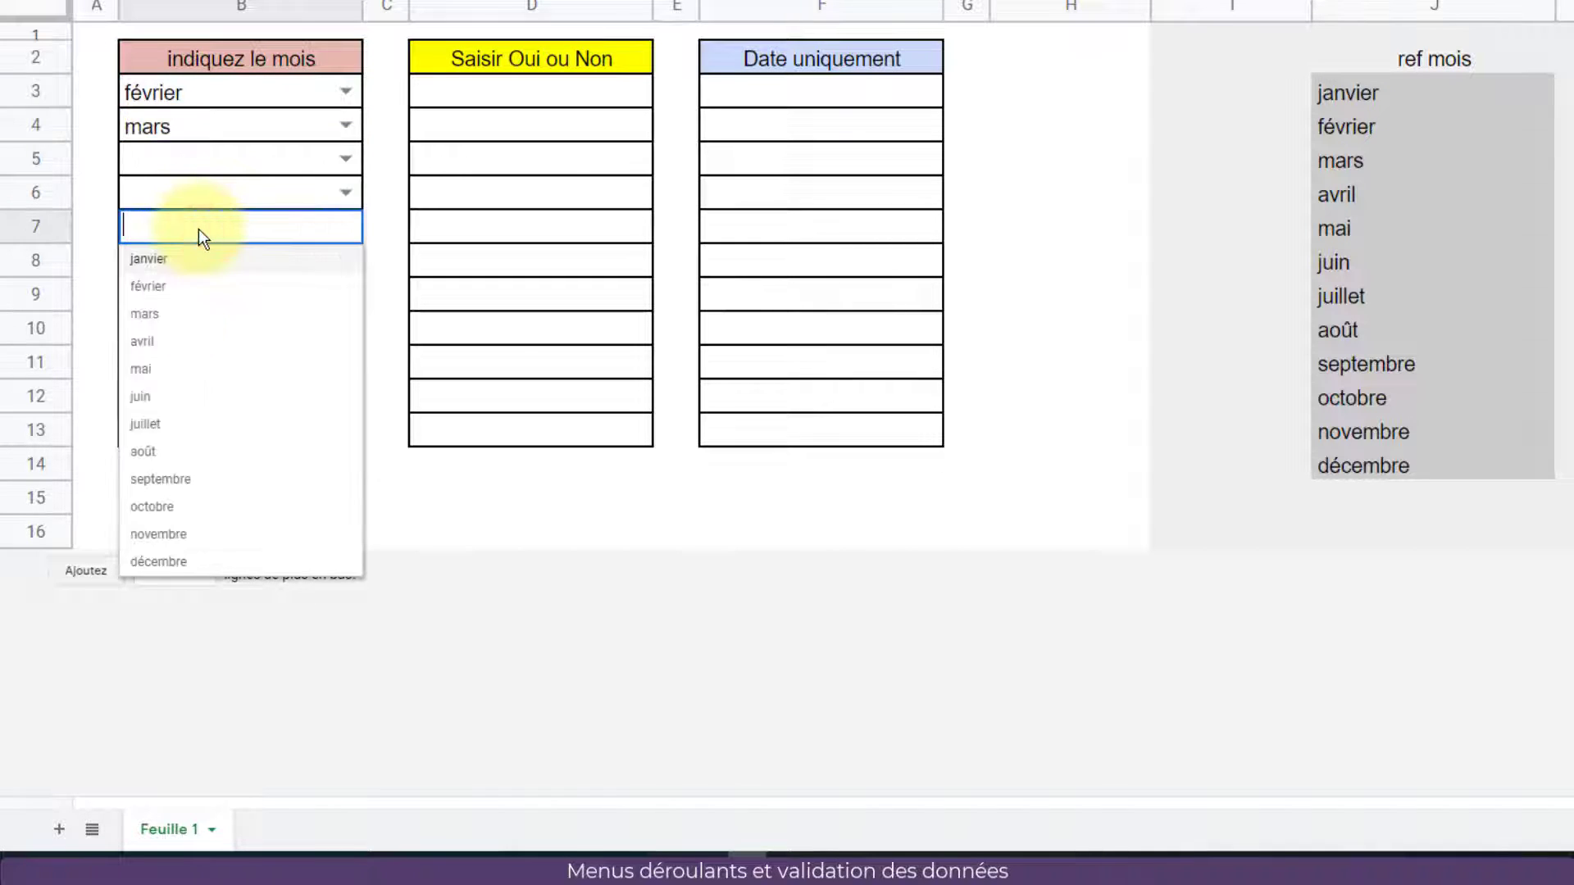
pyautogui.click(187, 320)
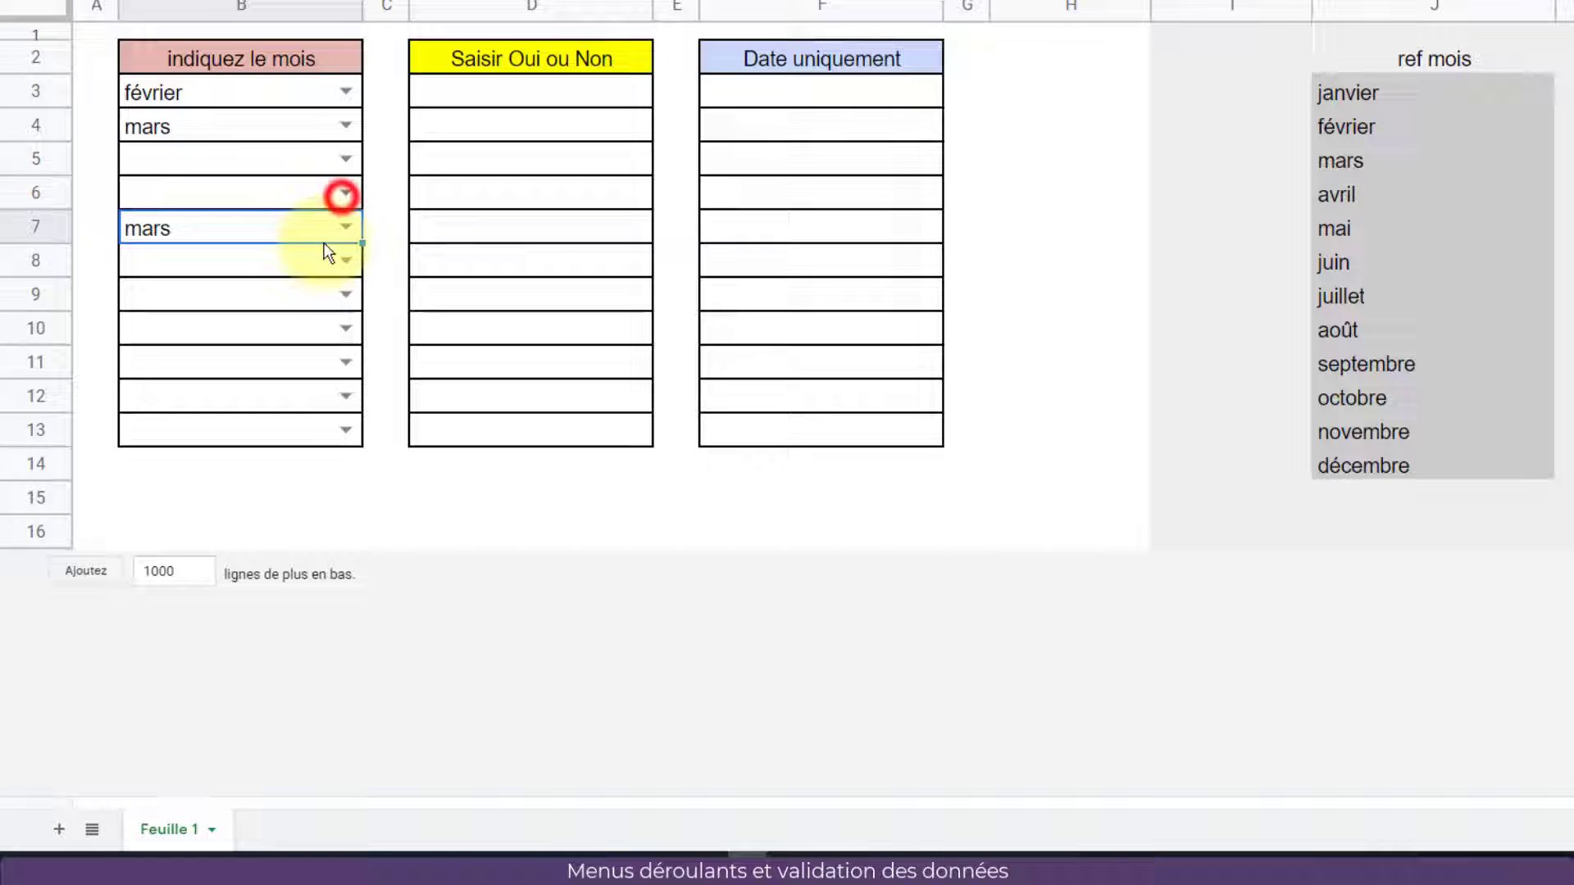
pyautogui.click(342, 197)
pyautogui.click(224, 444)
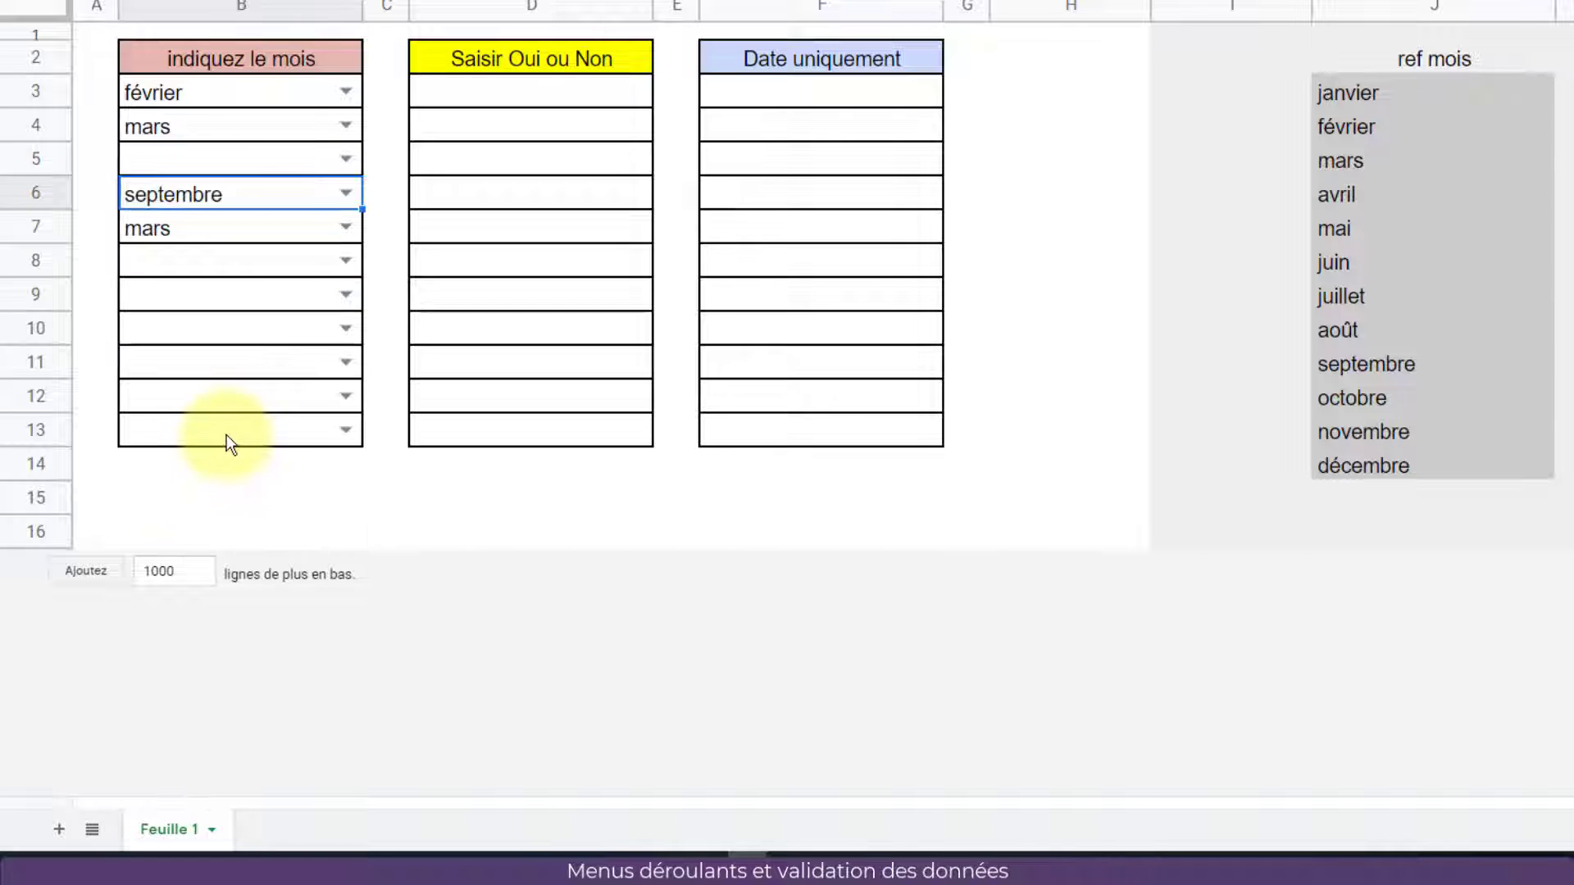
# - Try to enter "lundi" in B10 to test the month validation
pyautogui.click(243, 328)
pyautogui.write('lundi')
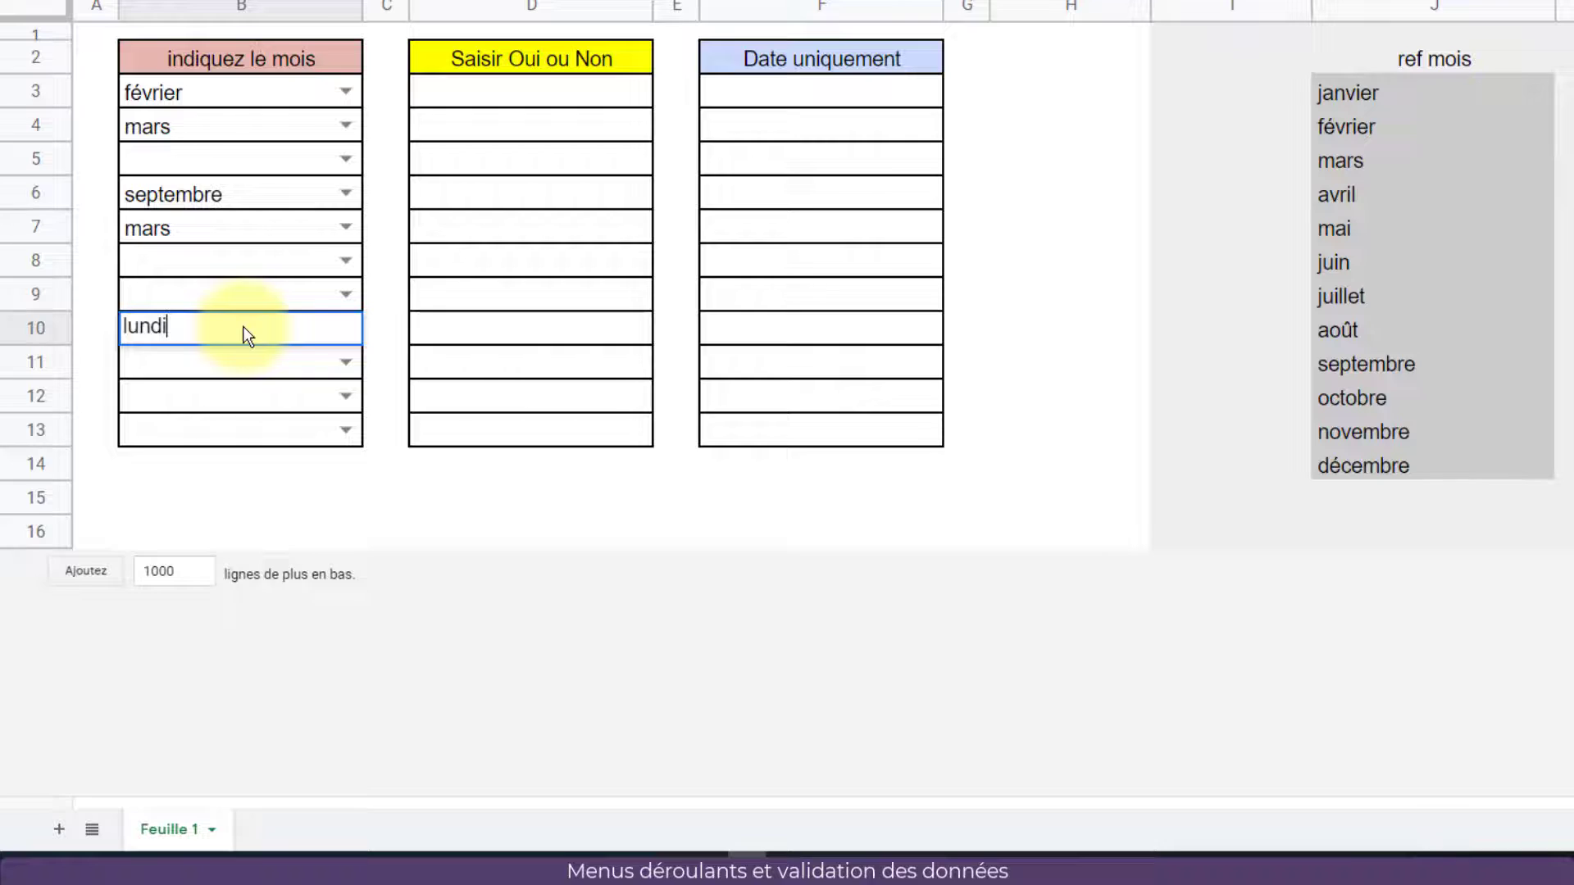
pyautogui.press('Return')
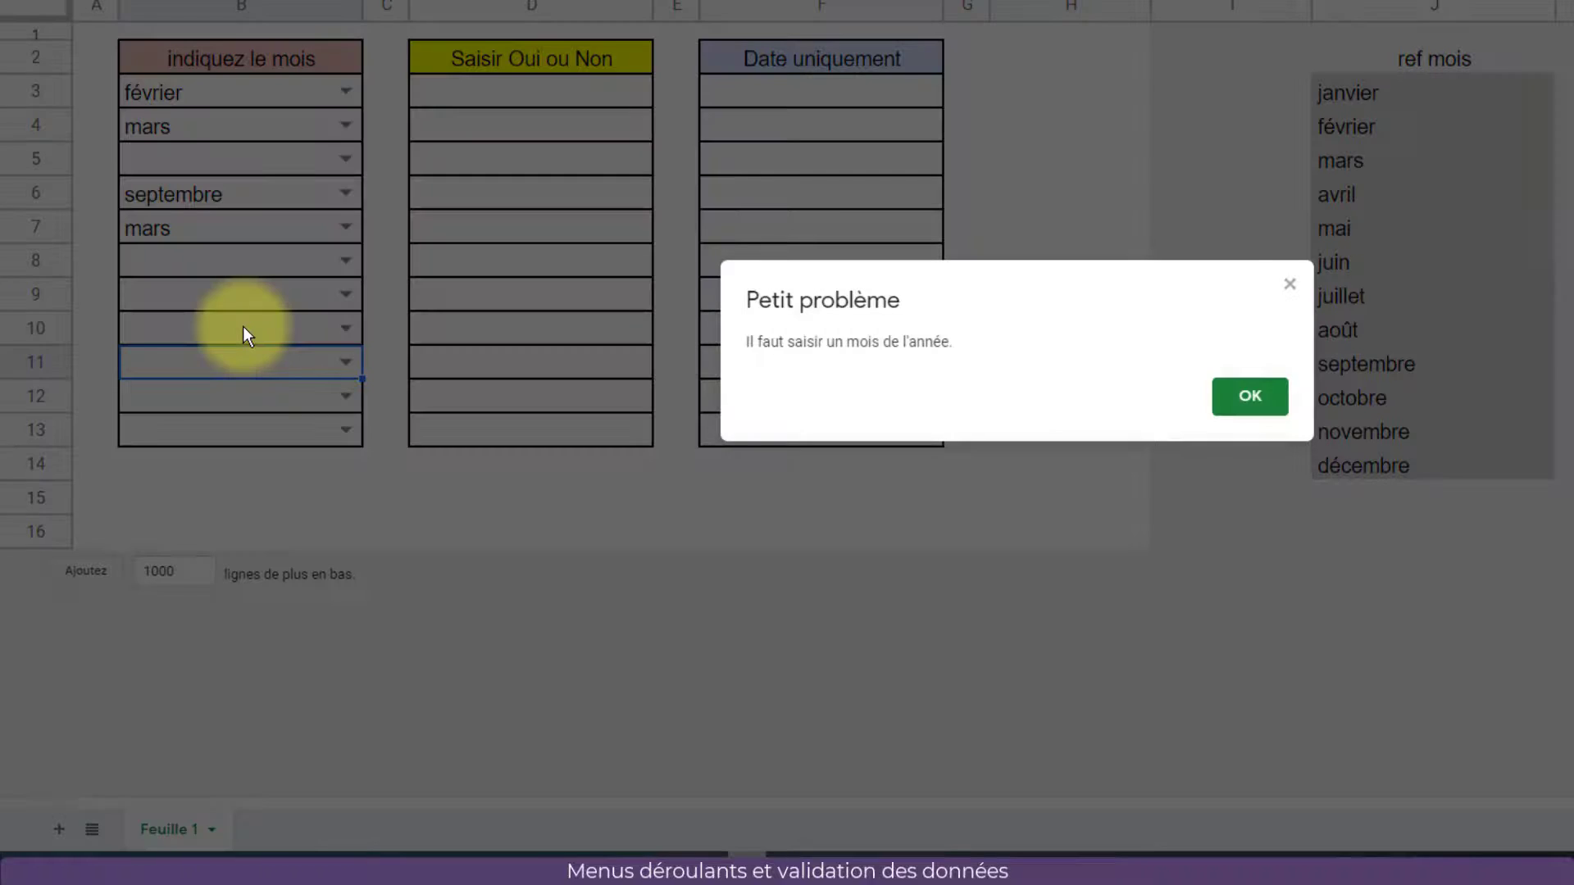
pyautogui.click(1245, 397)
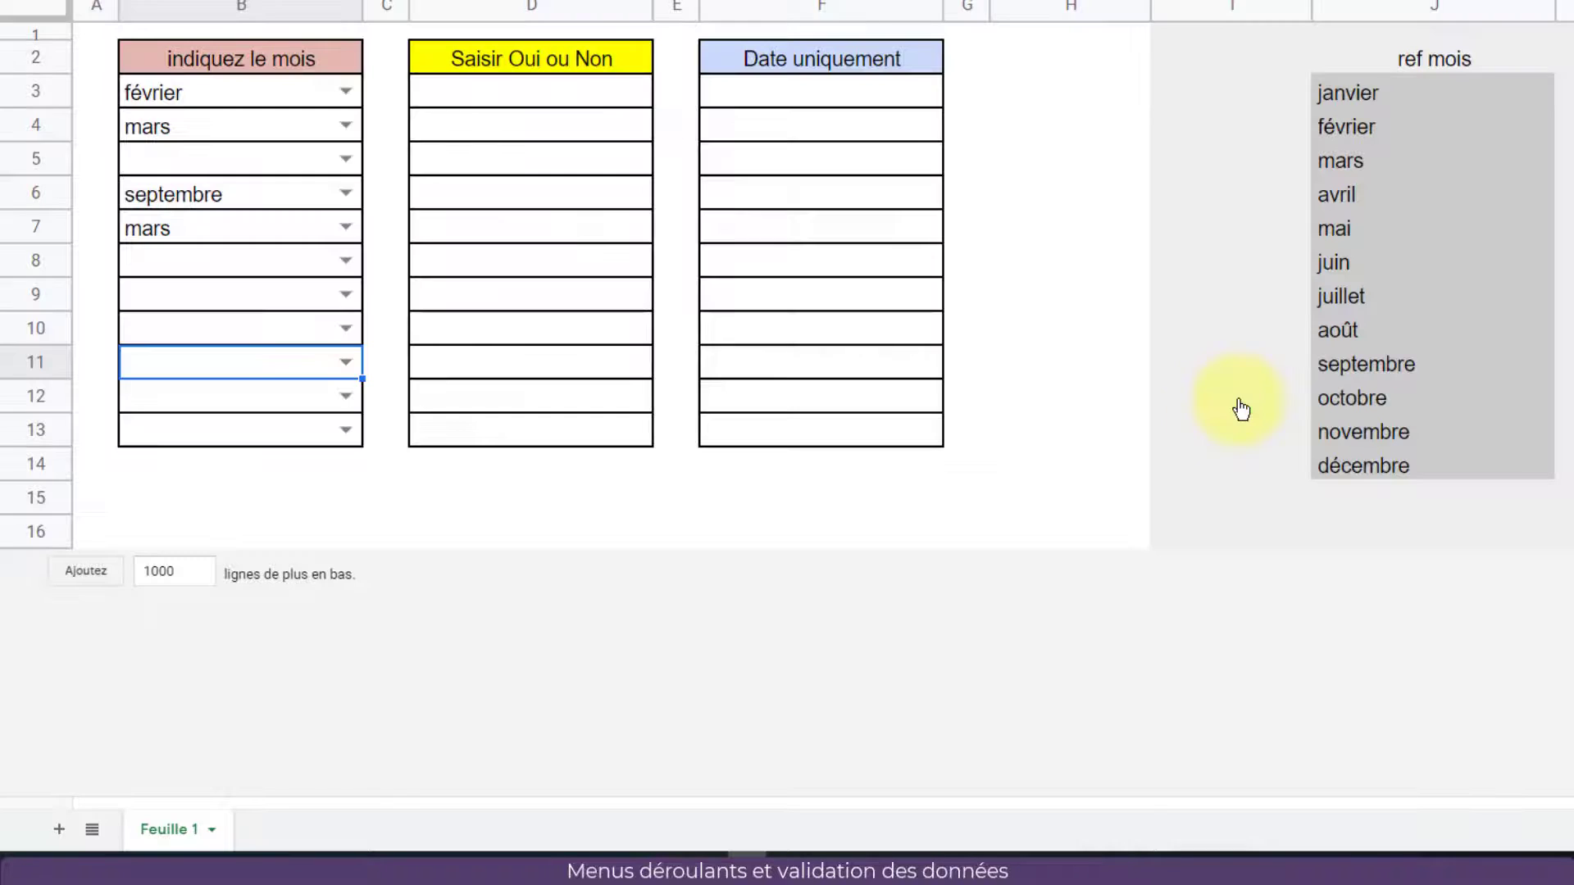
# - Apply data validation to D3:D13 with the item list "oui,non", refusing invalid input
pyautogui.click(531, 75)
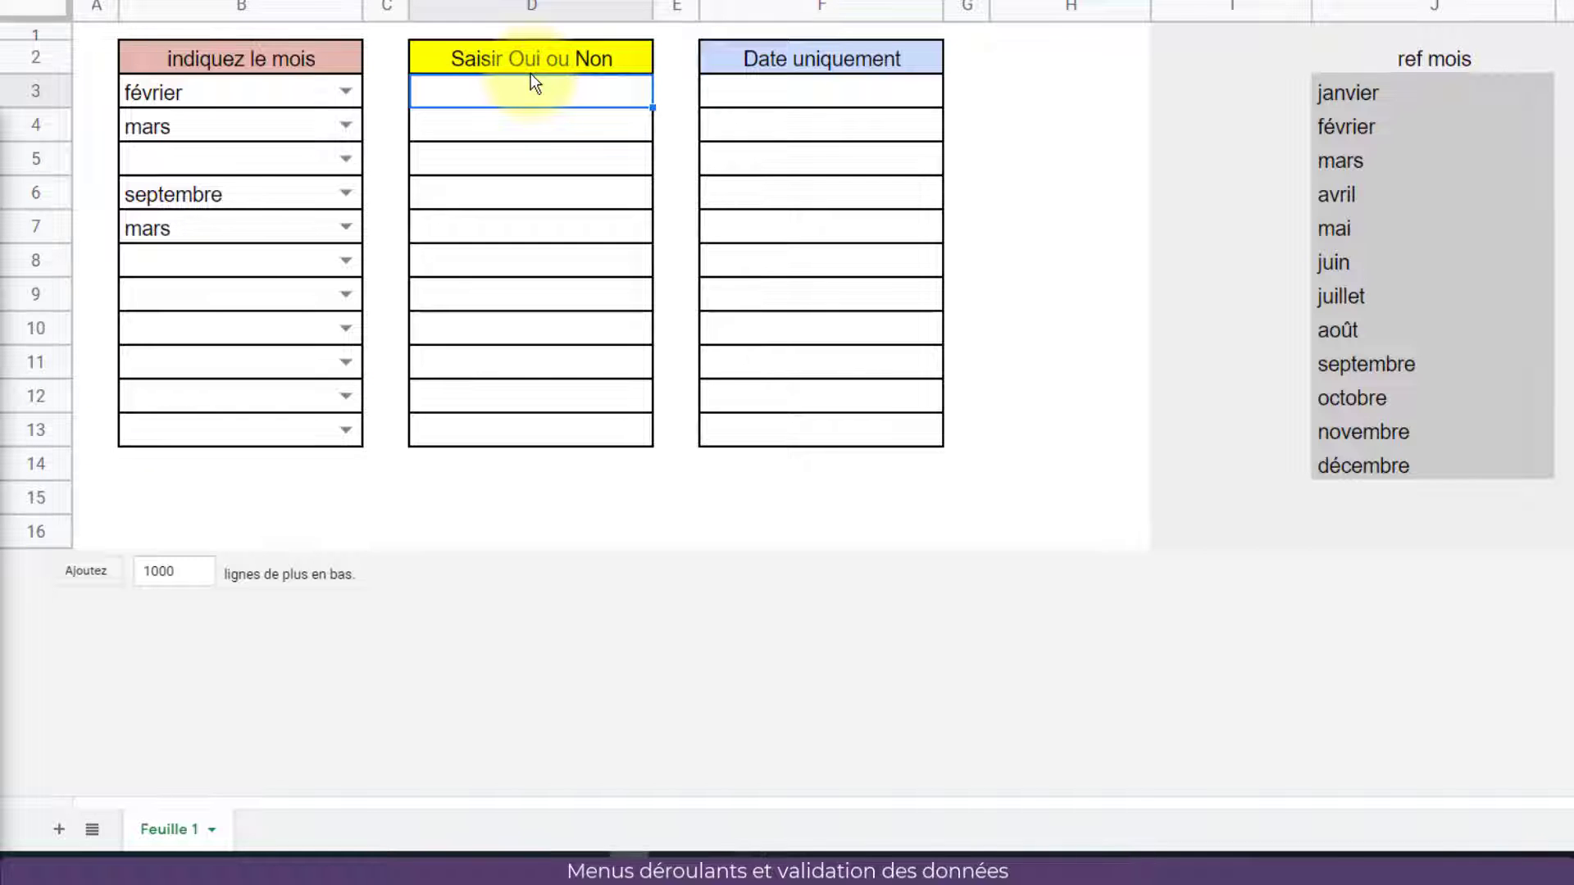
pyautogui.click(619, 88)
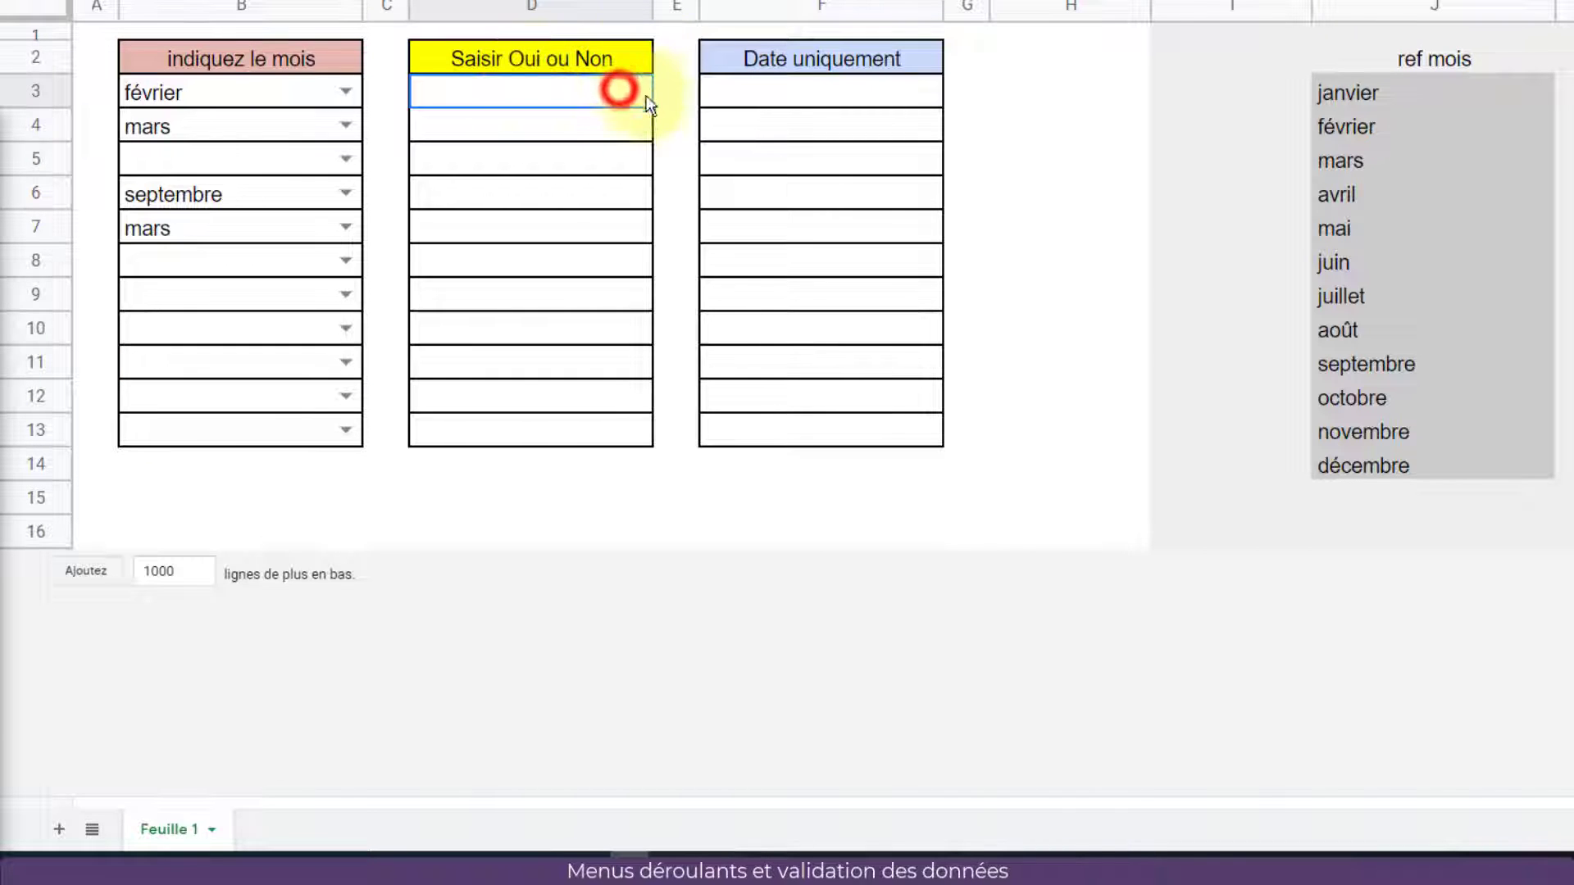
pyautogui.moveTo(619, 123); pyautogui.dragTo(608, 430)
pyautogui.click(435, 155)
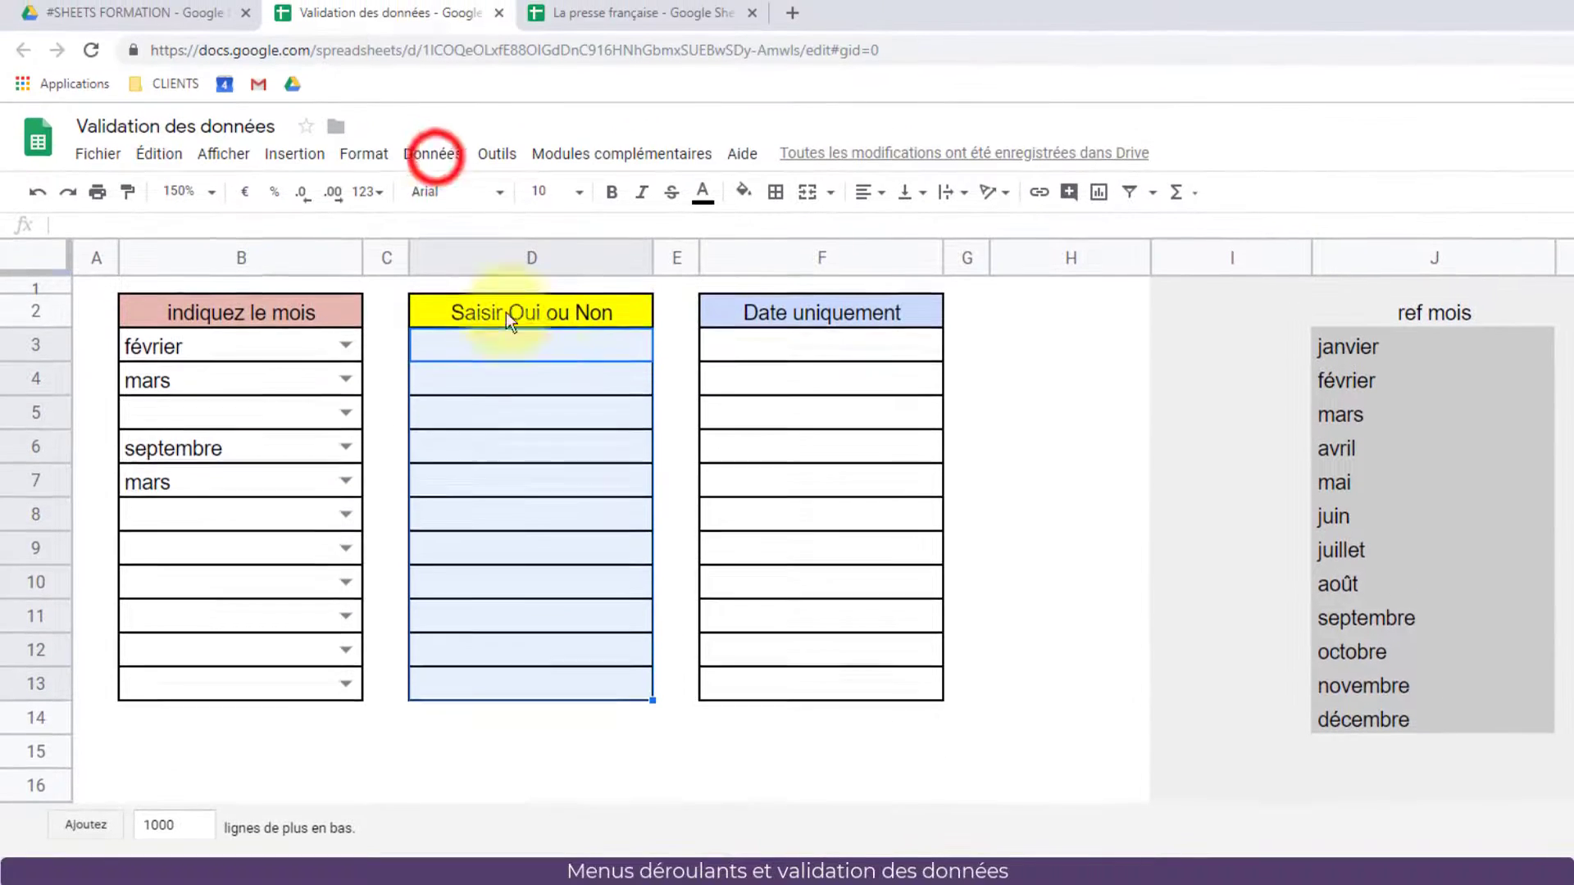
pyautogui.click(484, 490)
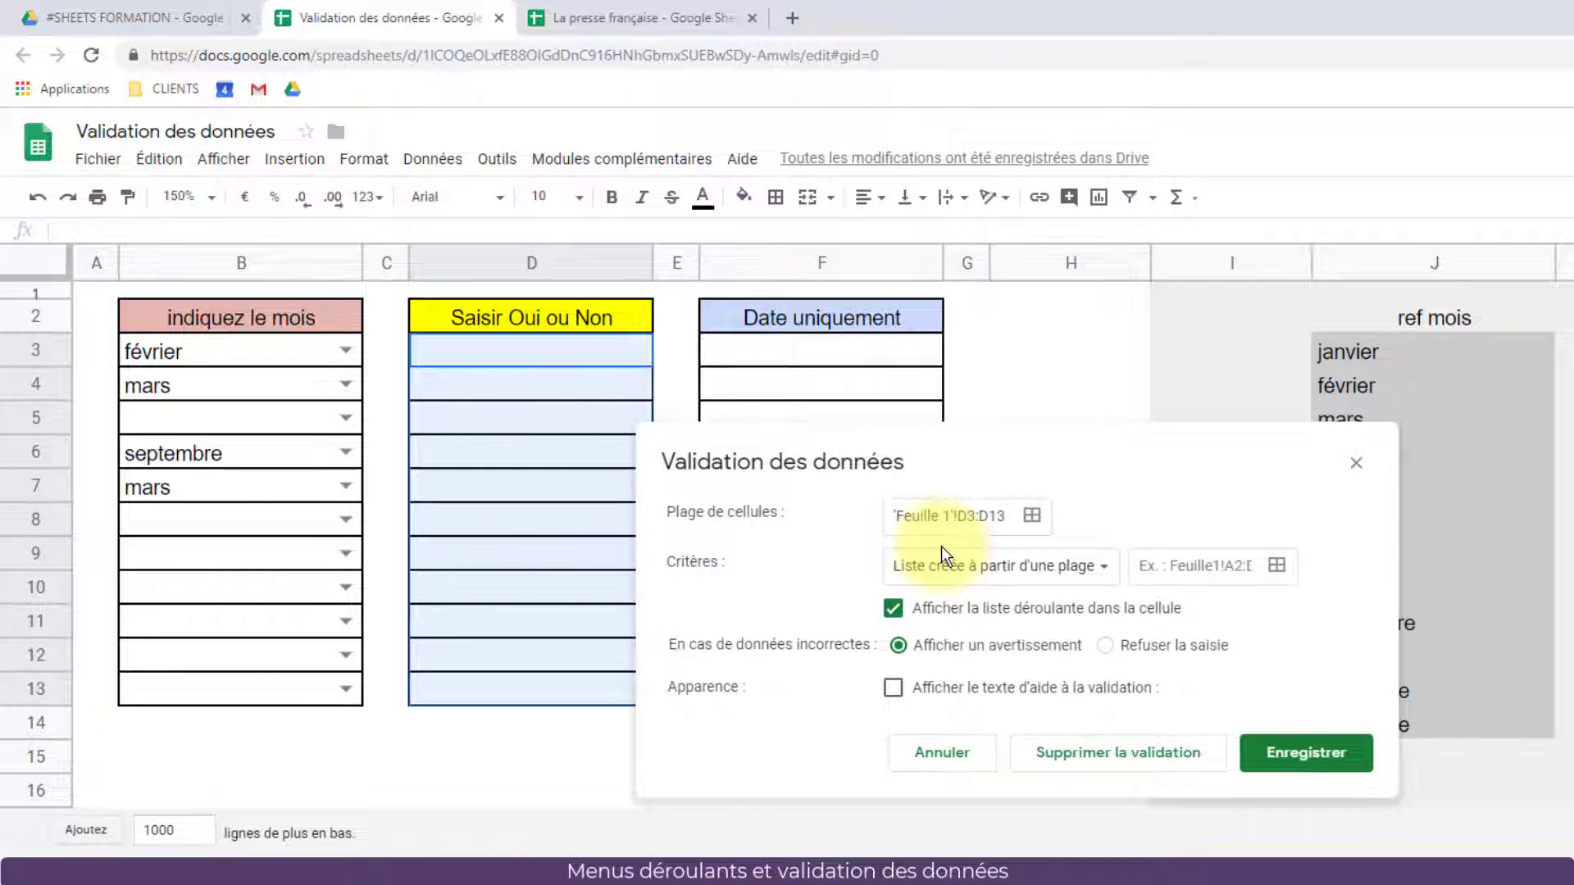
pyautogui.click(1102, 565)
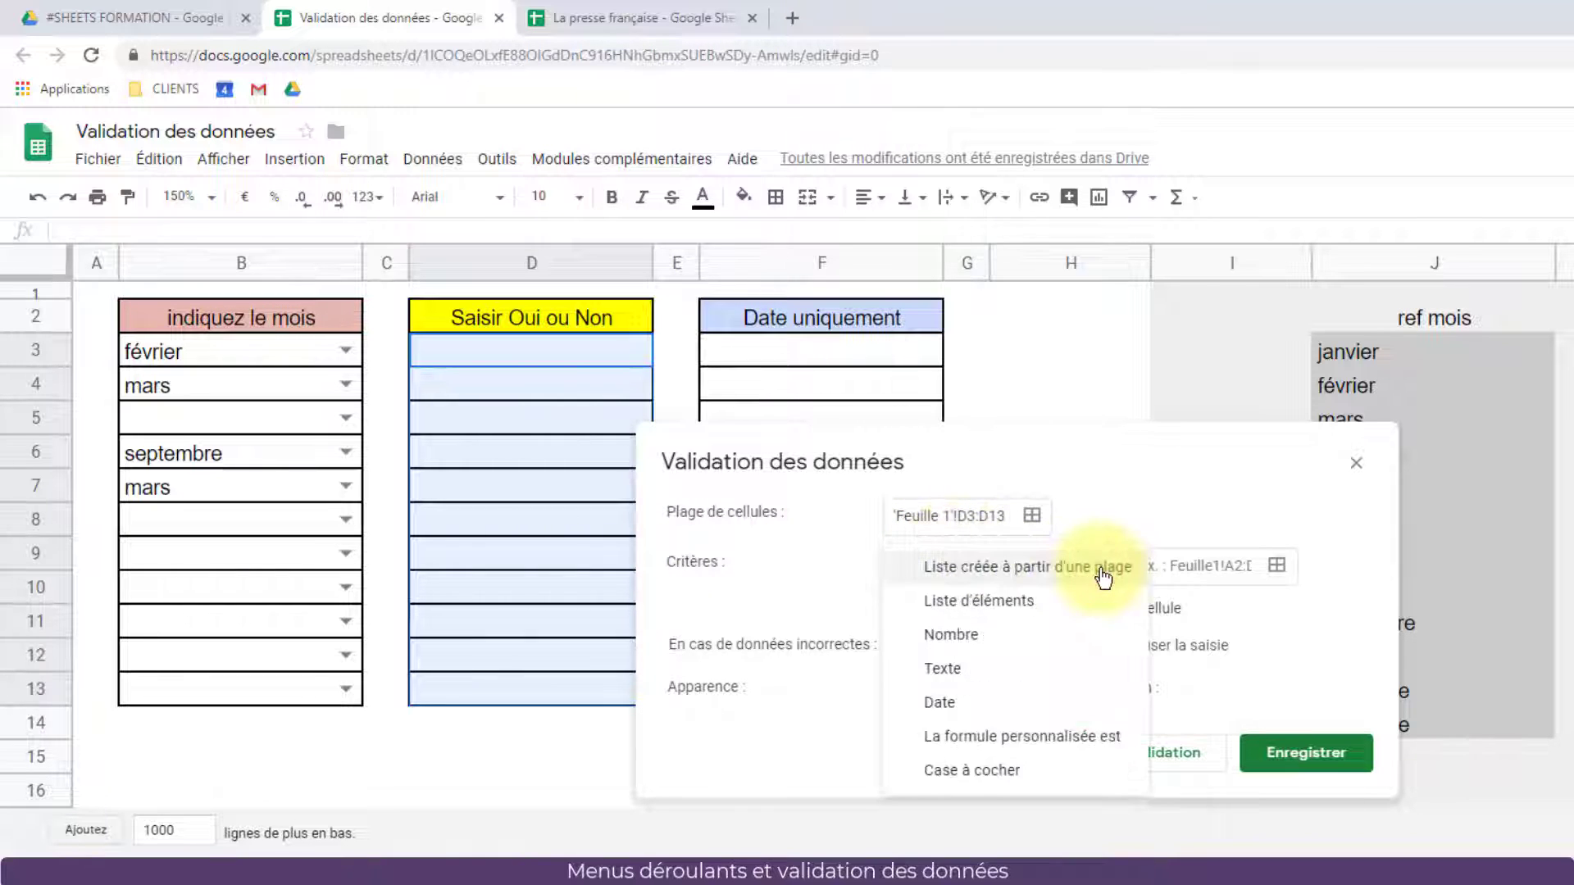
pyautogui.click(1066, 603)
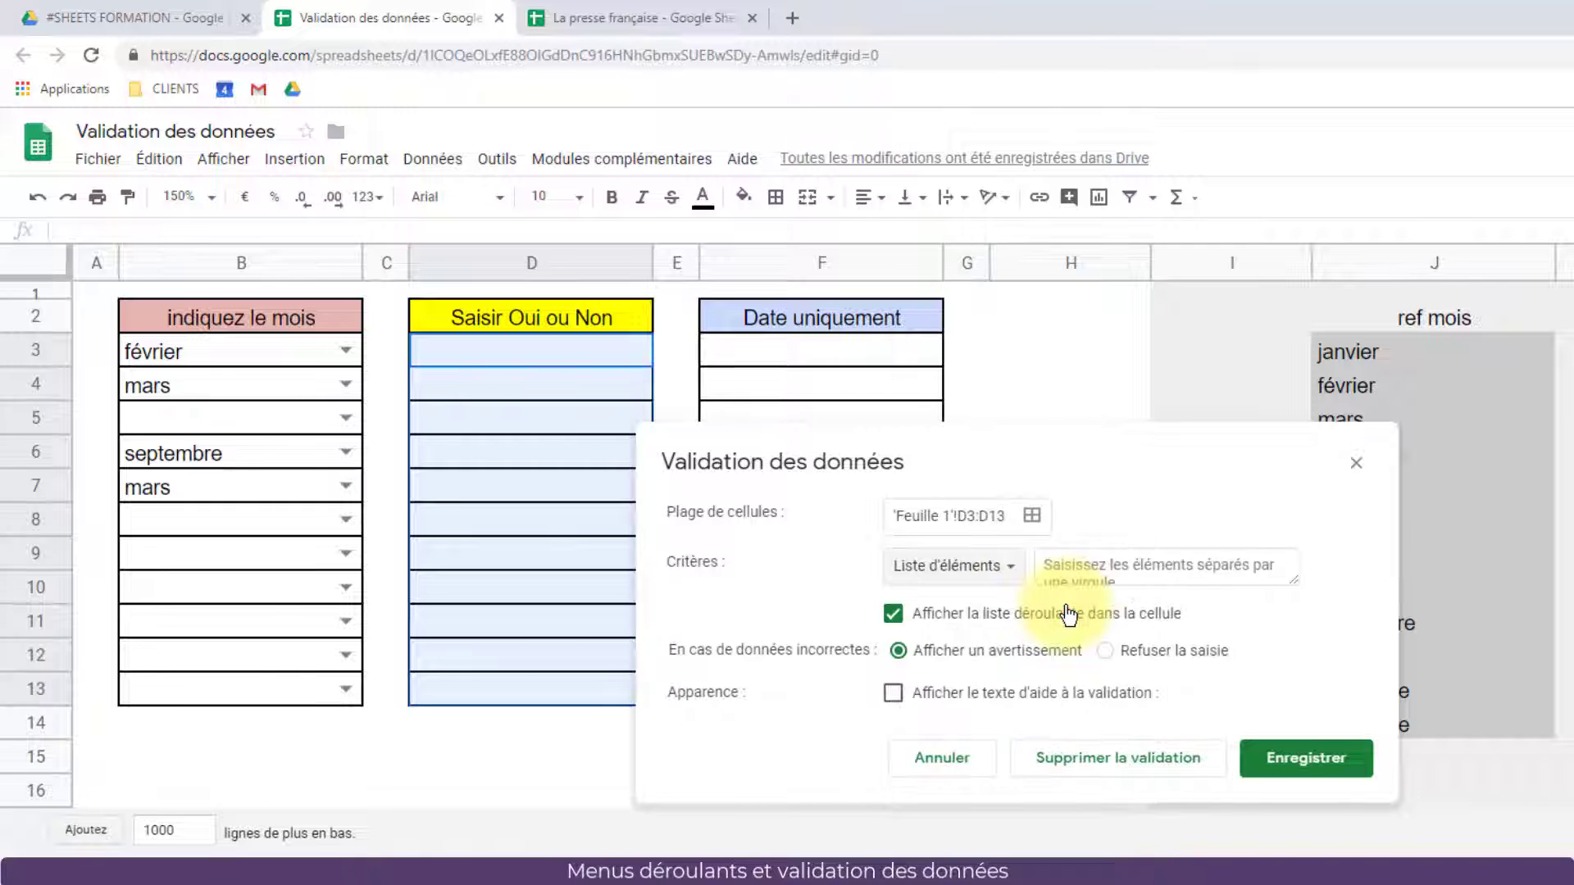
pyautogui.click(1100, 571)
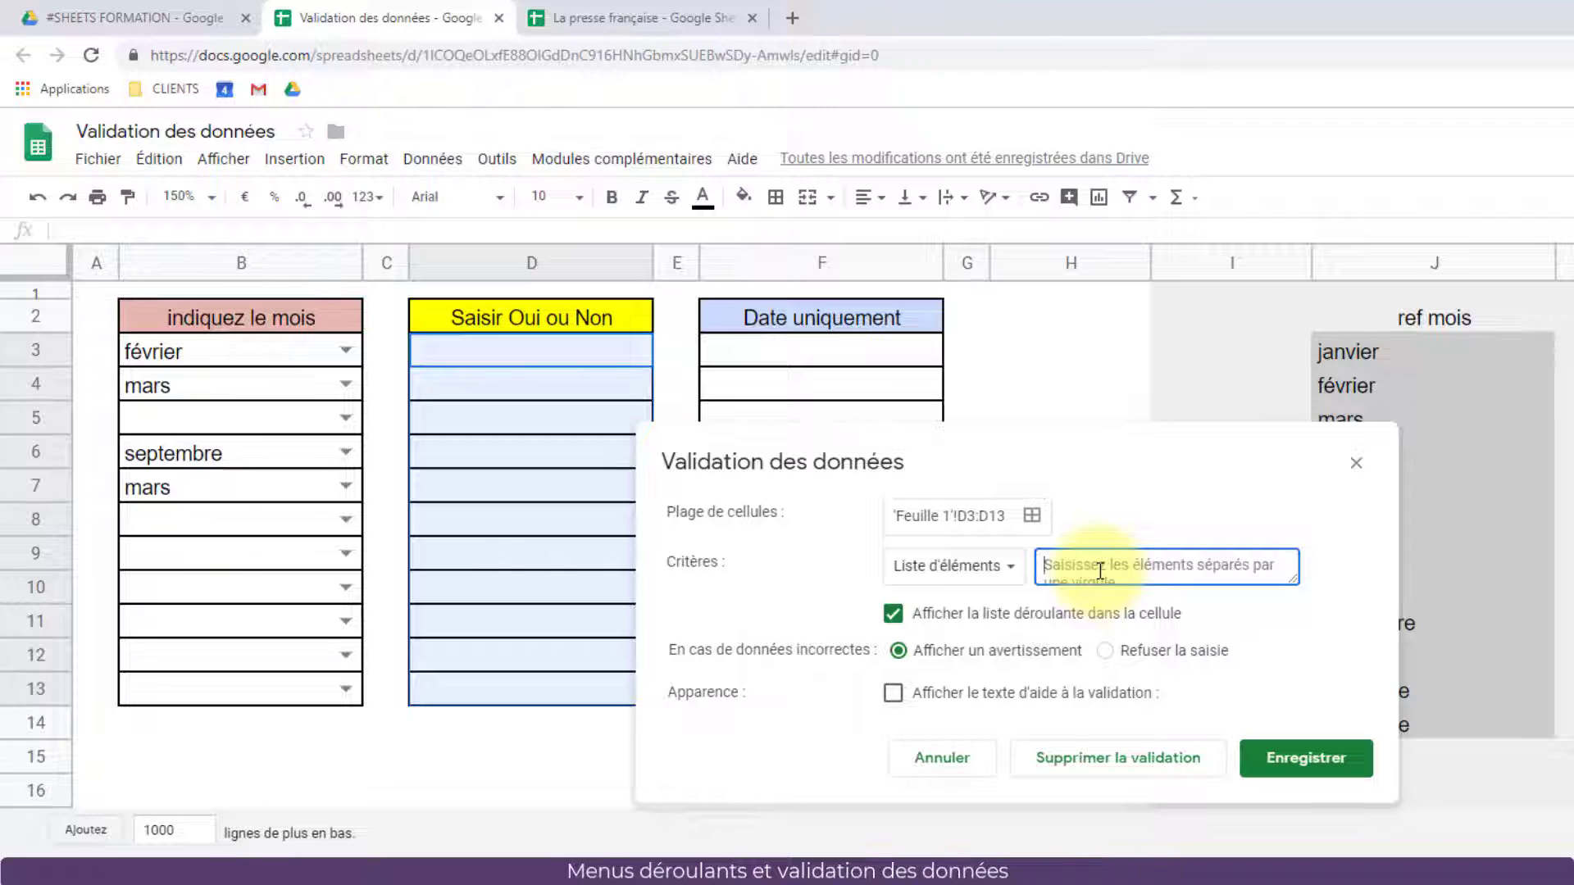
pyautogui.write('oui,non')
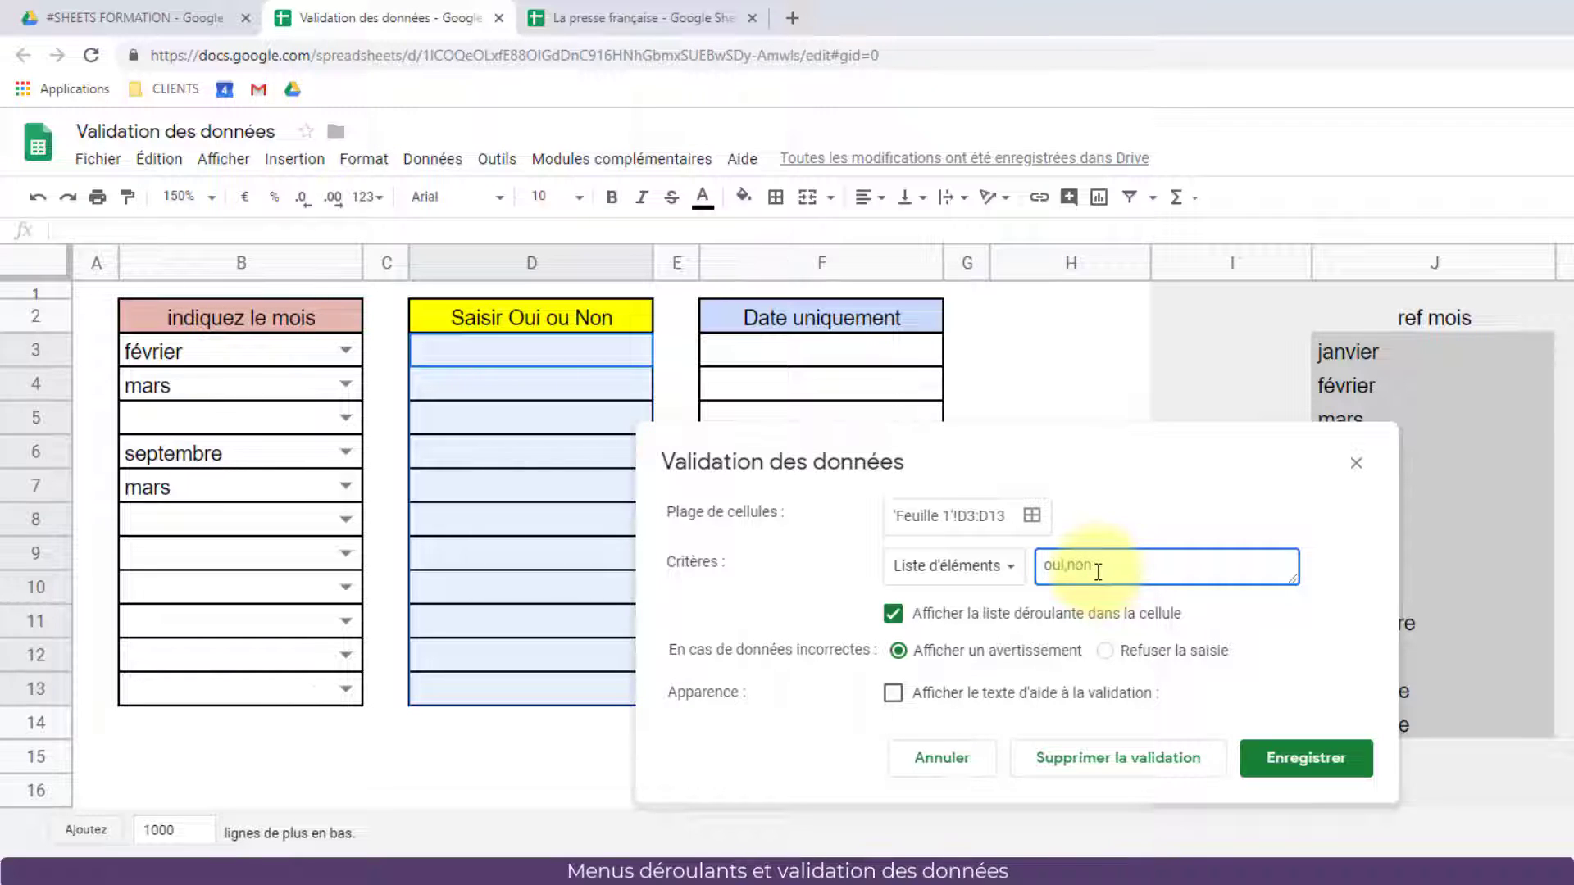
pyautogui.click(1104, 651)
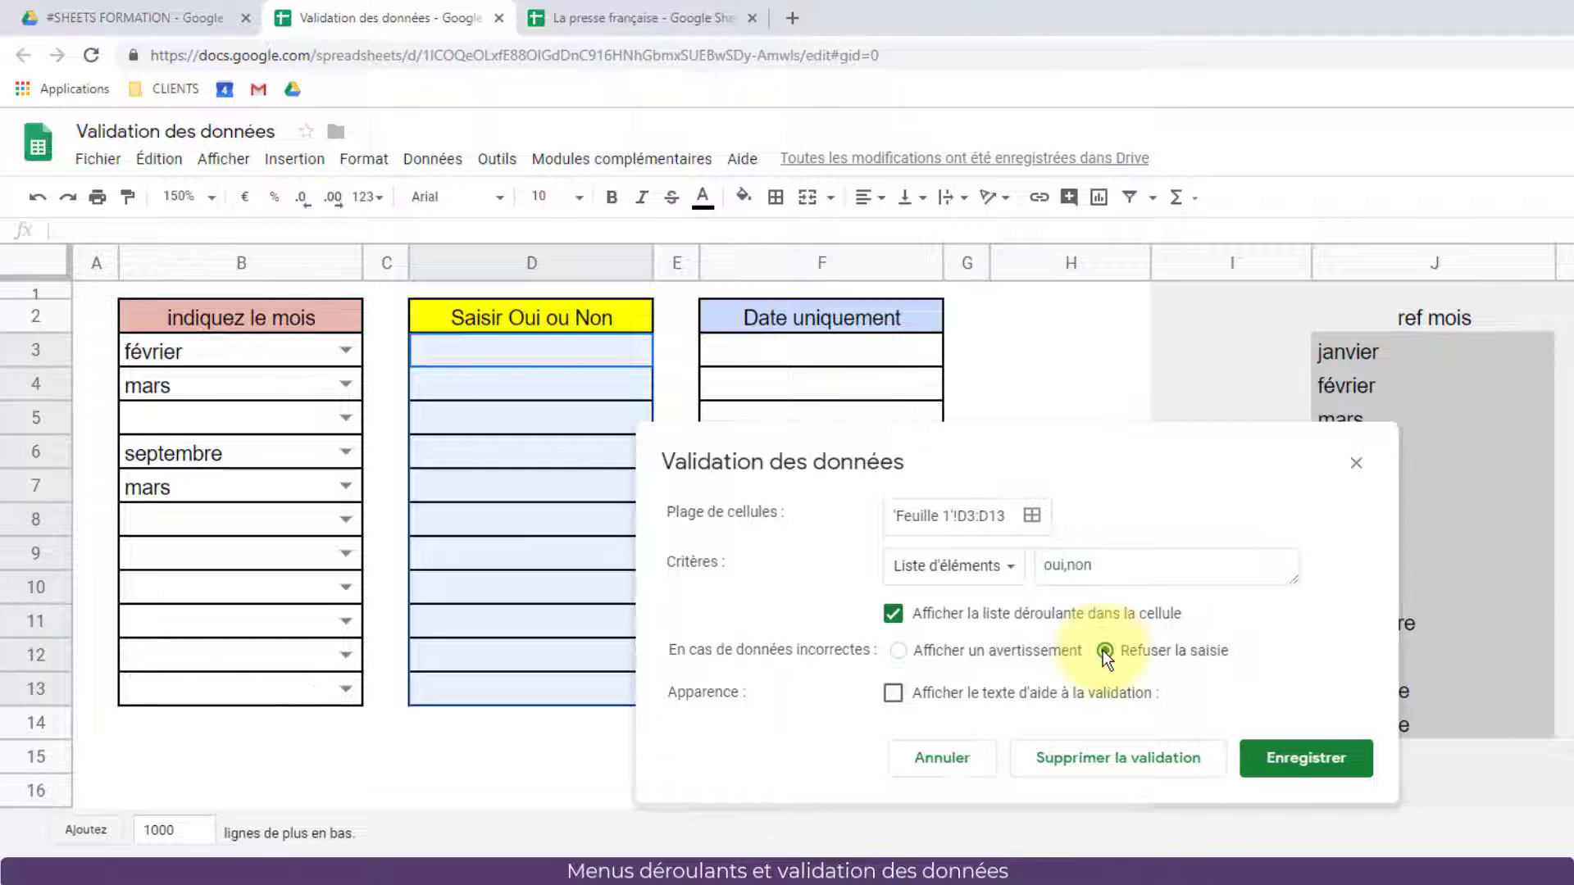
pyautogui.click(1283, 761)
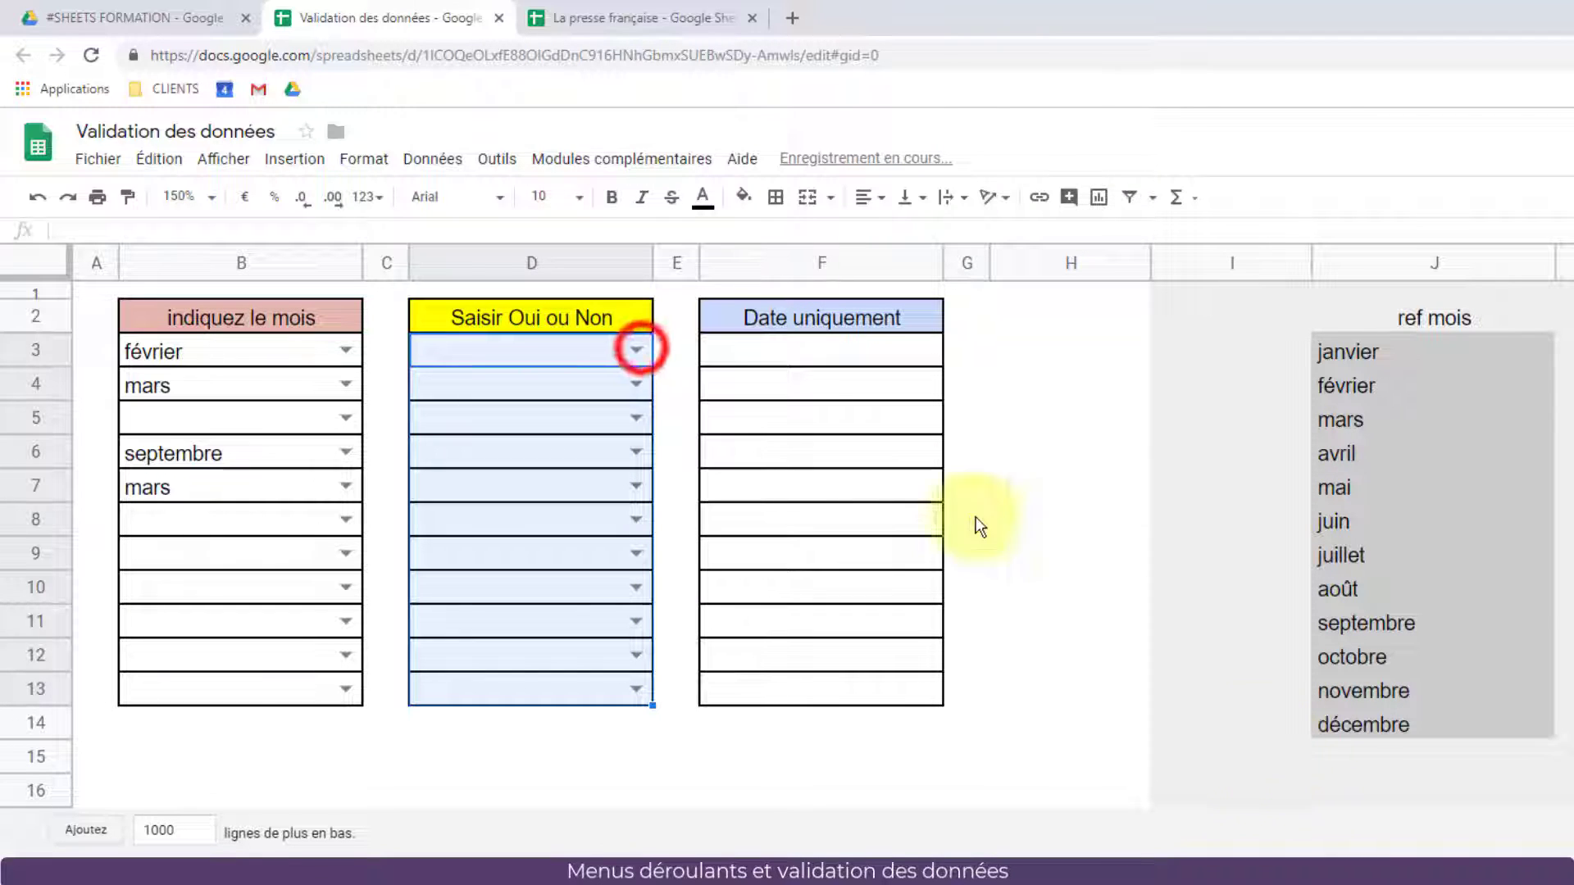
# - Fill the yes/no cells from their dropdown lists: oui in D3 and D5, non in D4 and D6
pyautogui.click(642, 350)
pyautogui.click(578, 383)
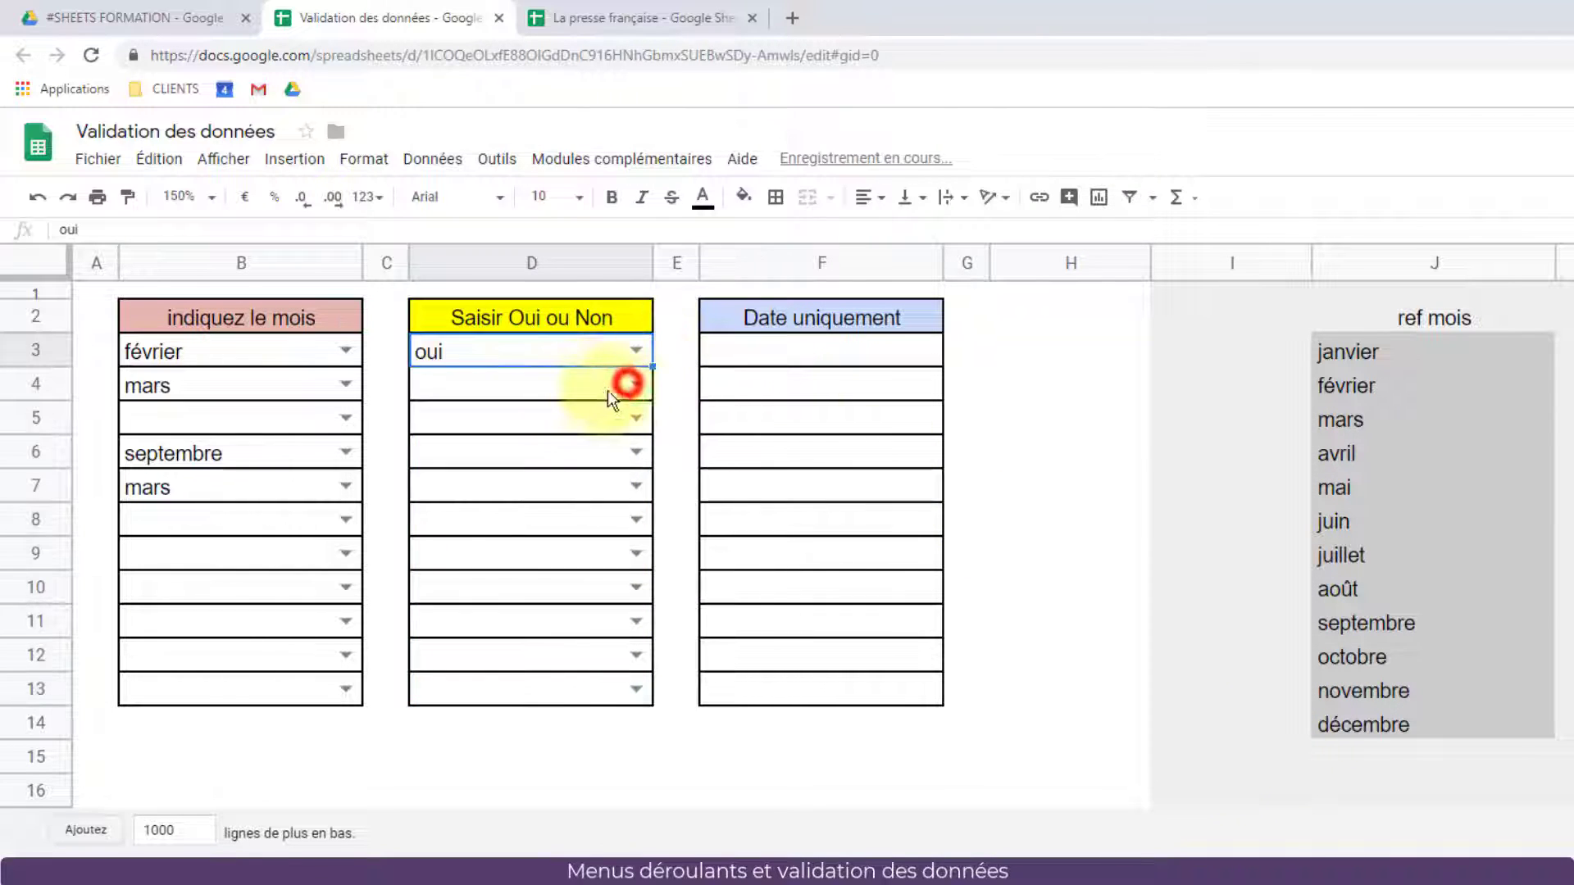
pyautogui.click(609, 387)
pyautogui.click(592, 450)
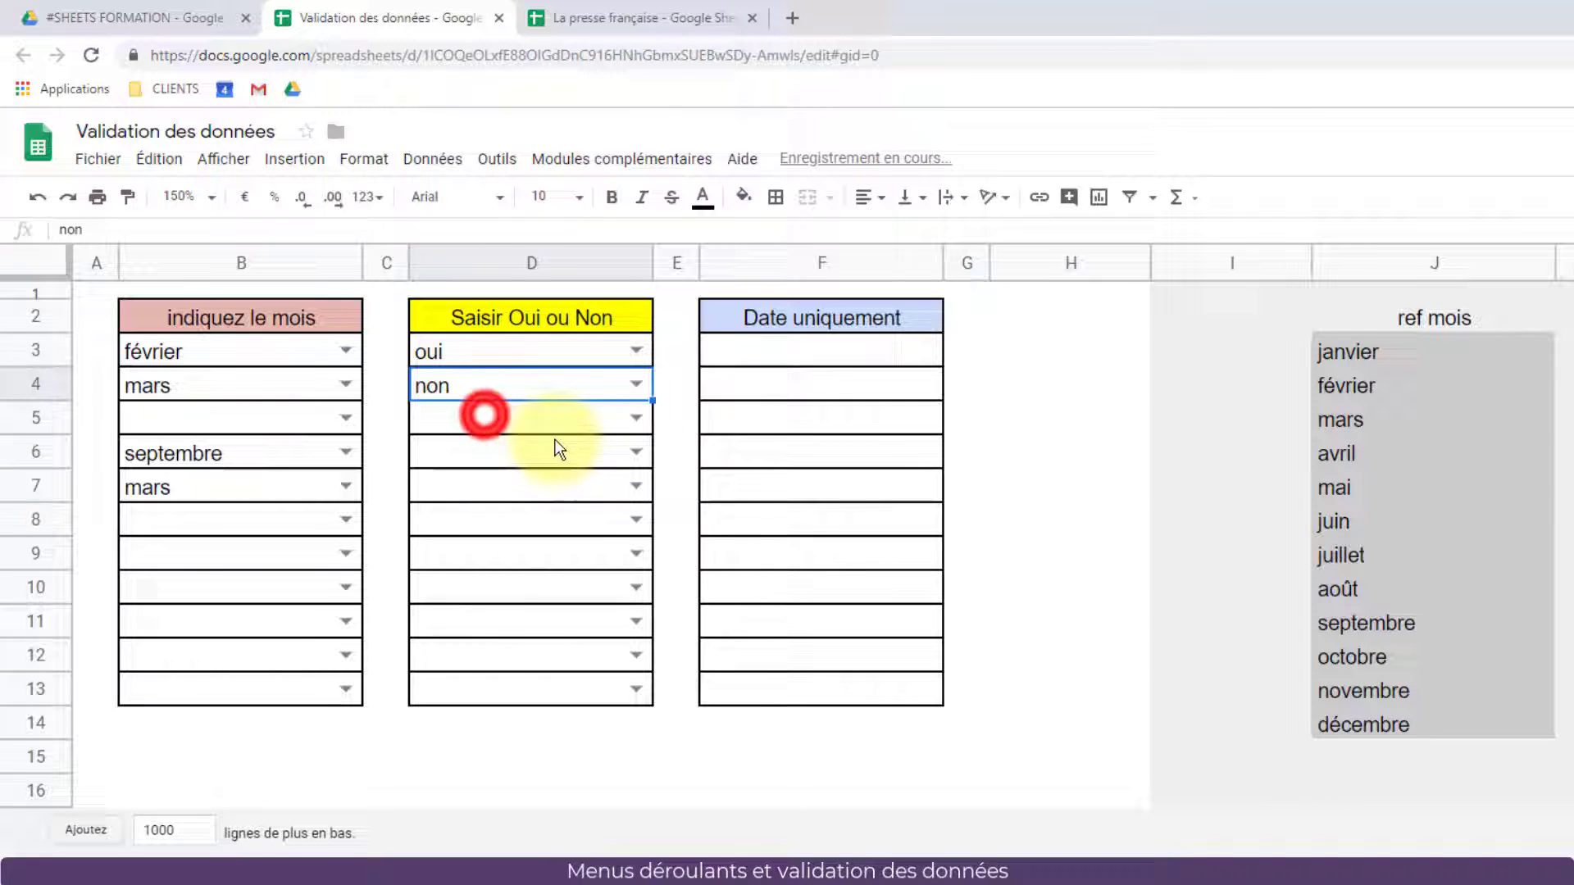
pyautogui.click(485, 415)
pyautogui.click(481, 461)
pyautogui.click(477, 456)
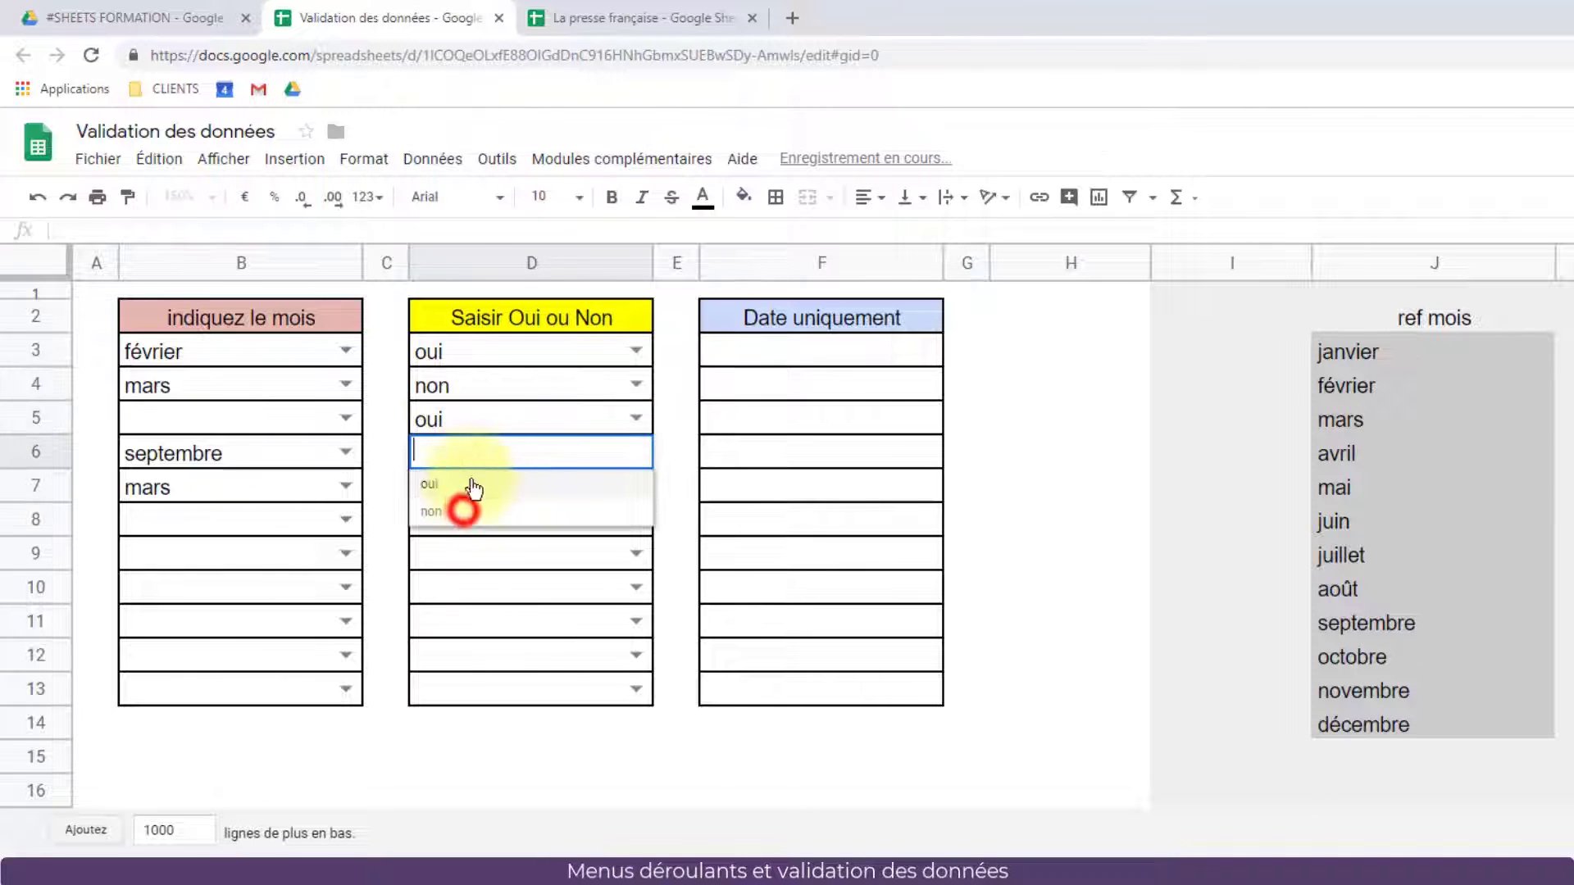
pyautogui.click(462, 509)
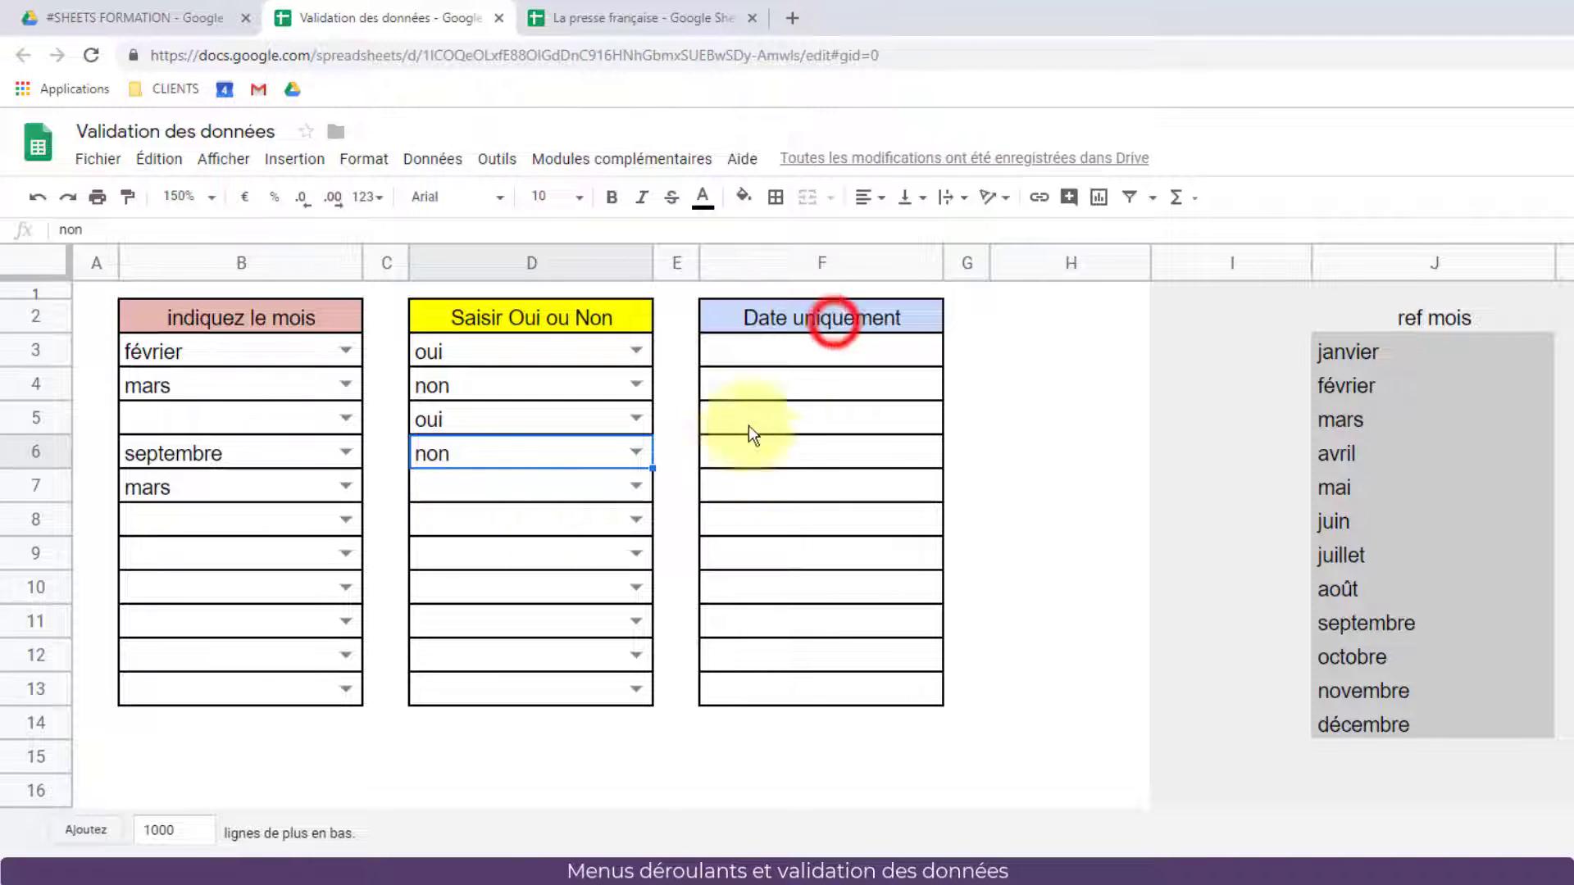
# - Apply data validation to F3:F13 with the Date criterion "est une date correcte" and save the rule
pyautogui.click(835, 322)
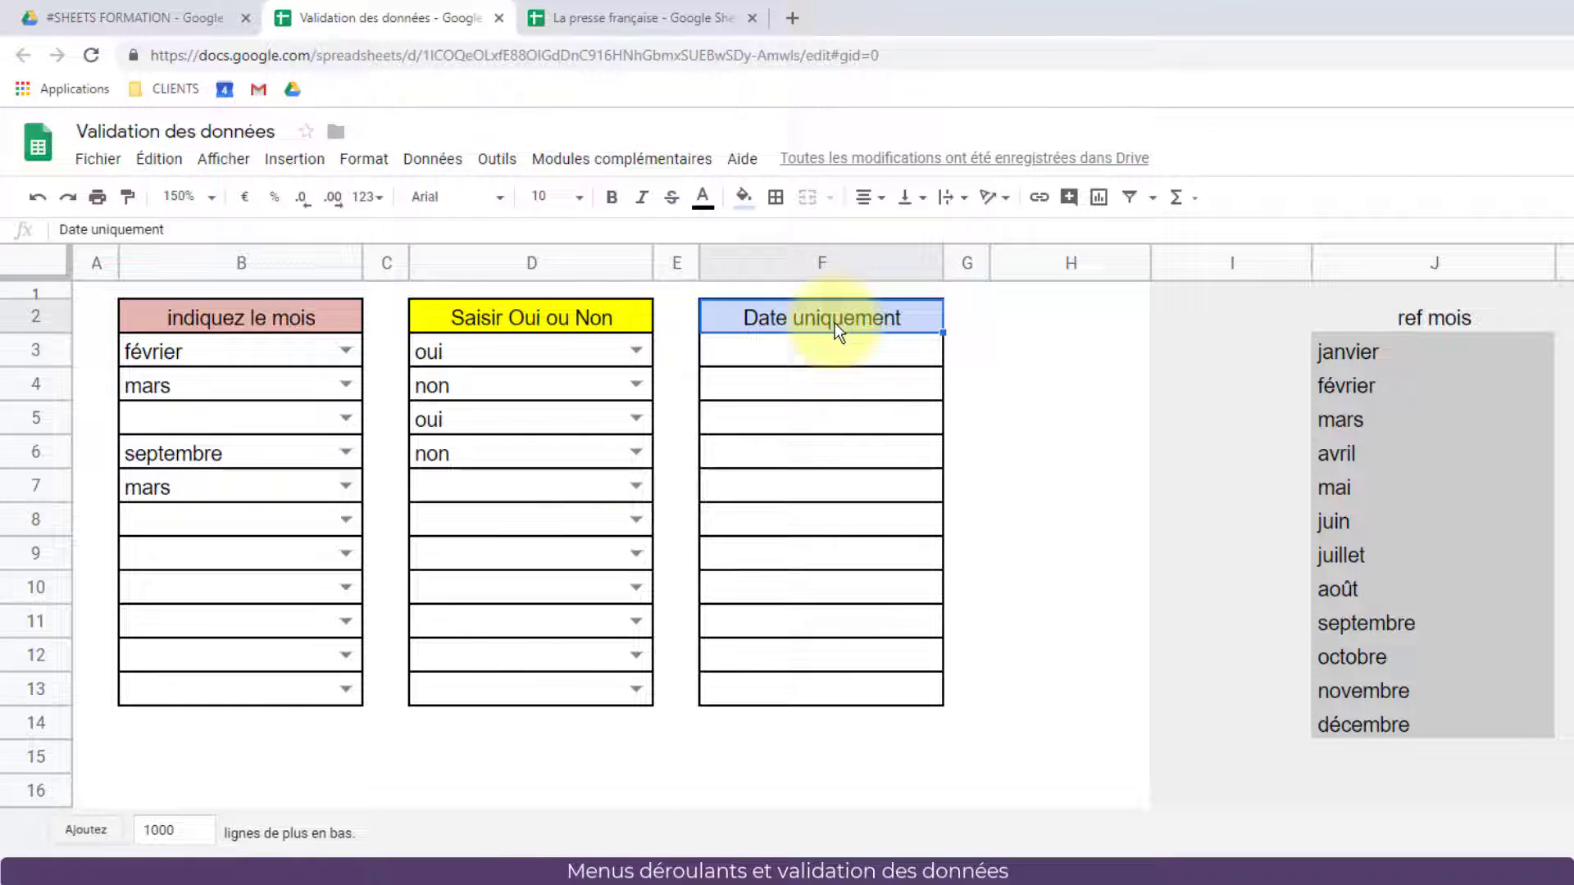
pyautogui.moveTo(833, 344); pyautogui.dragTo(833, 692)
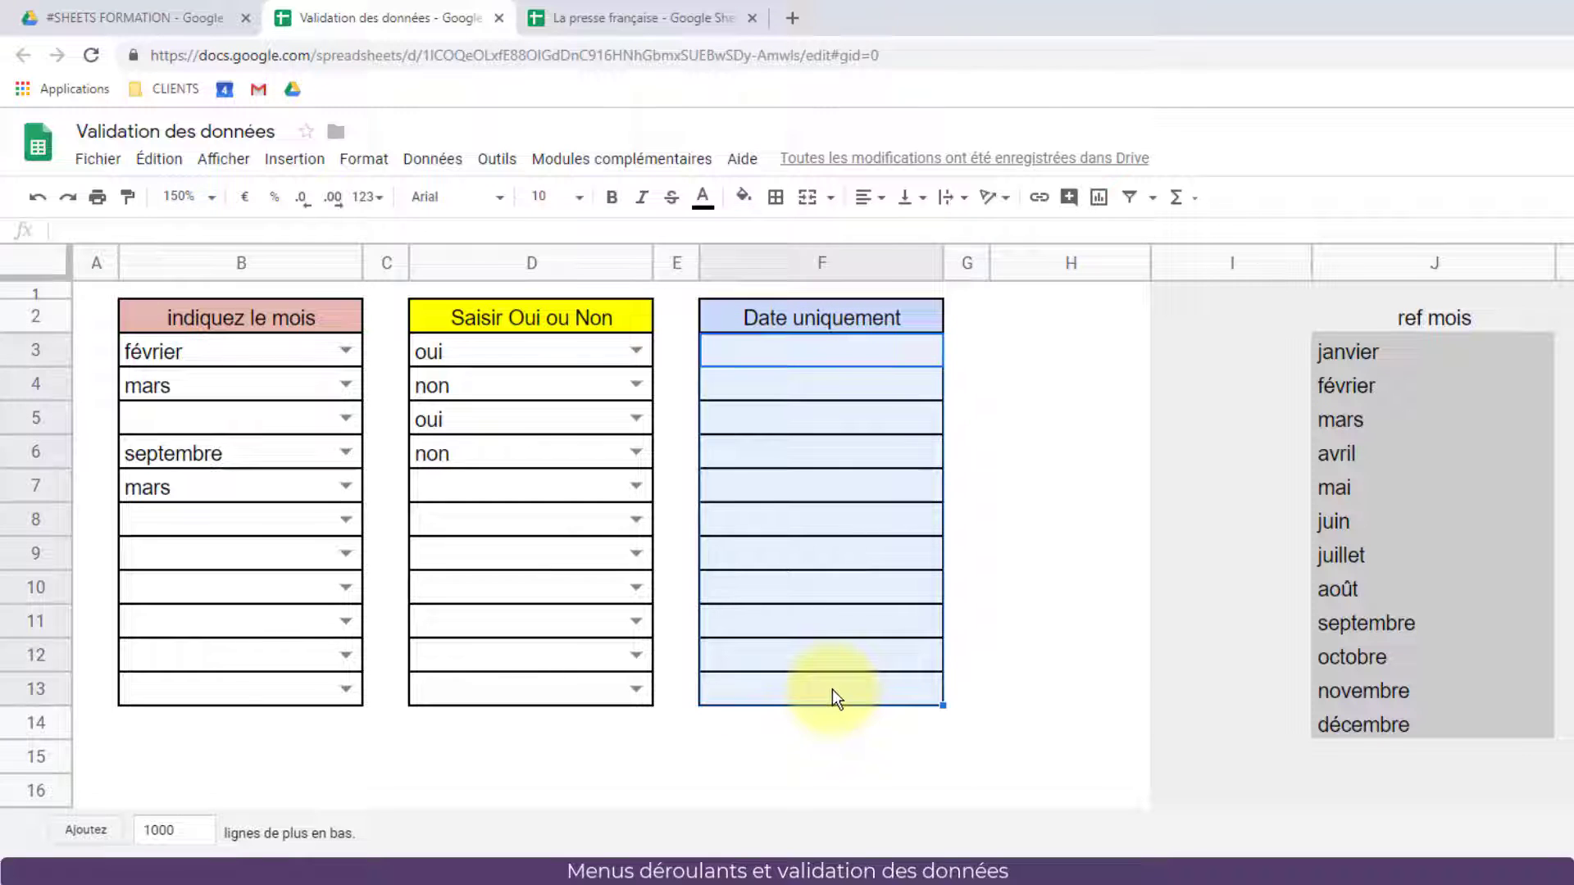
pyautogui.rightClick(843, 354)
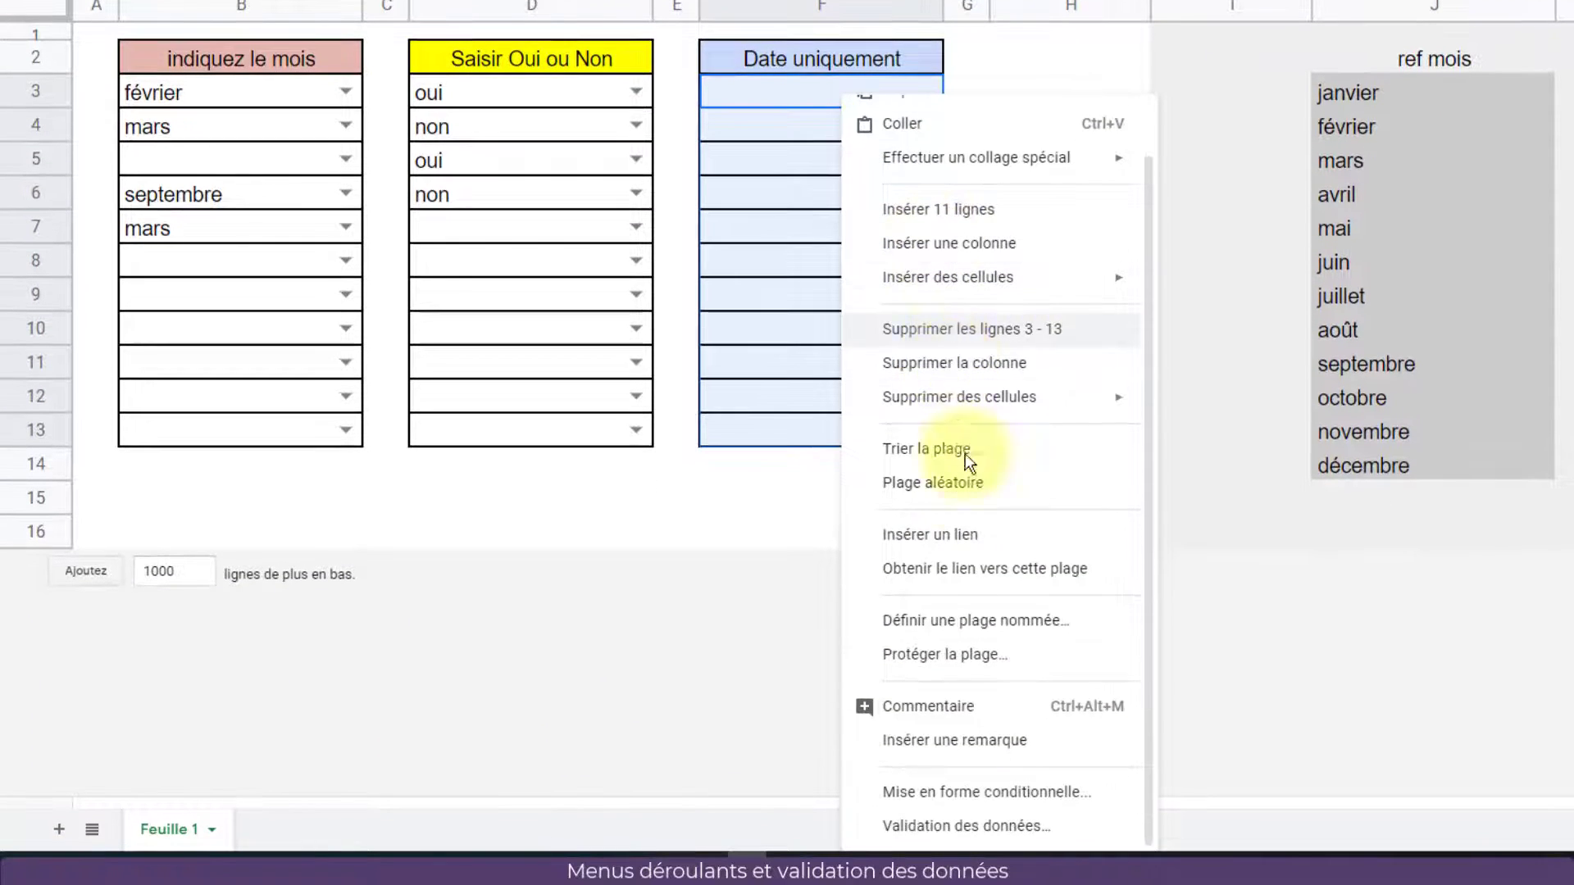
pyautogui.click(942, 872)
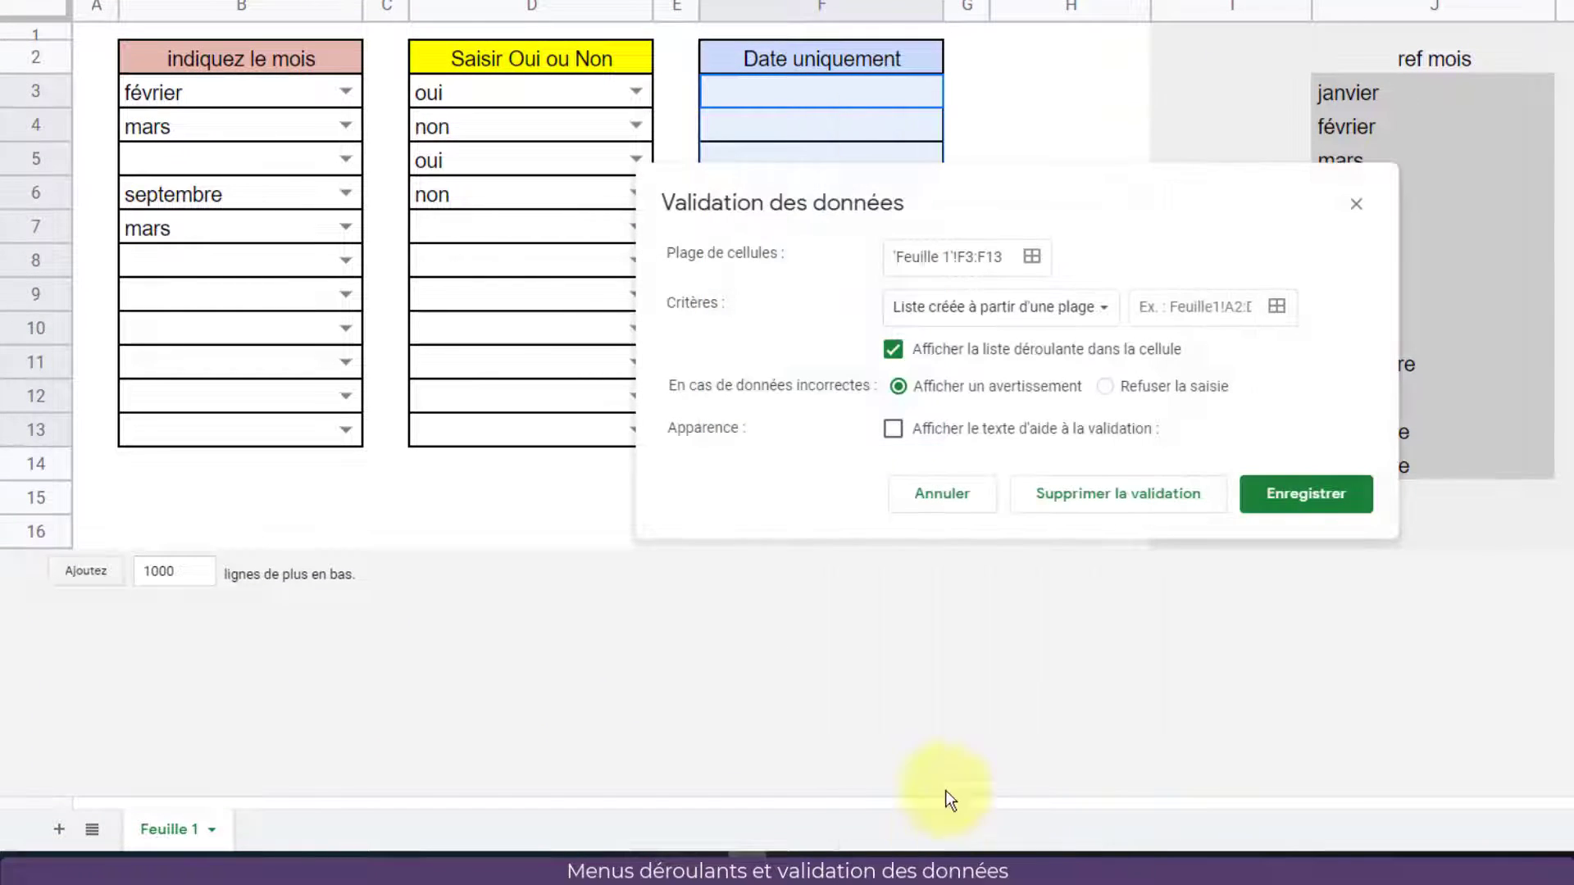
pyautogui.click(1086, 310)
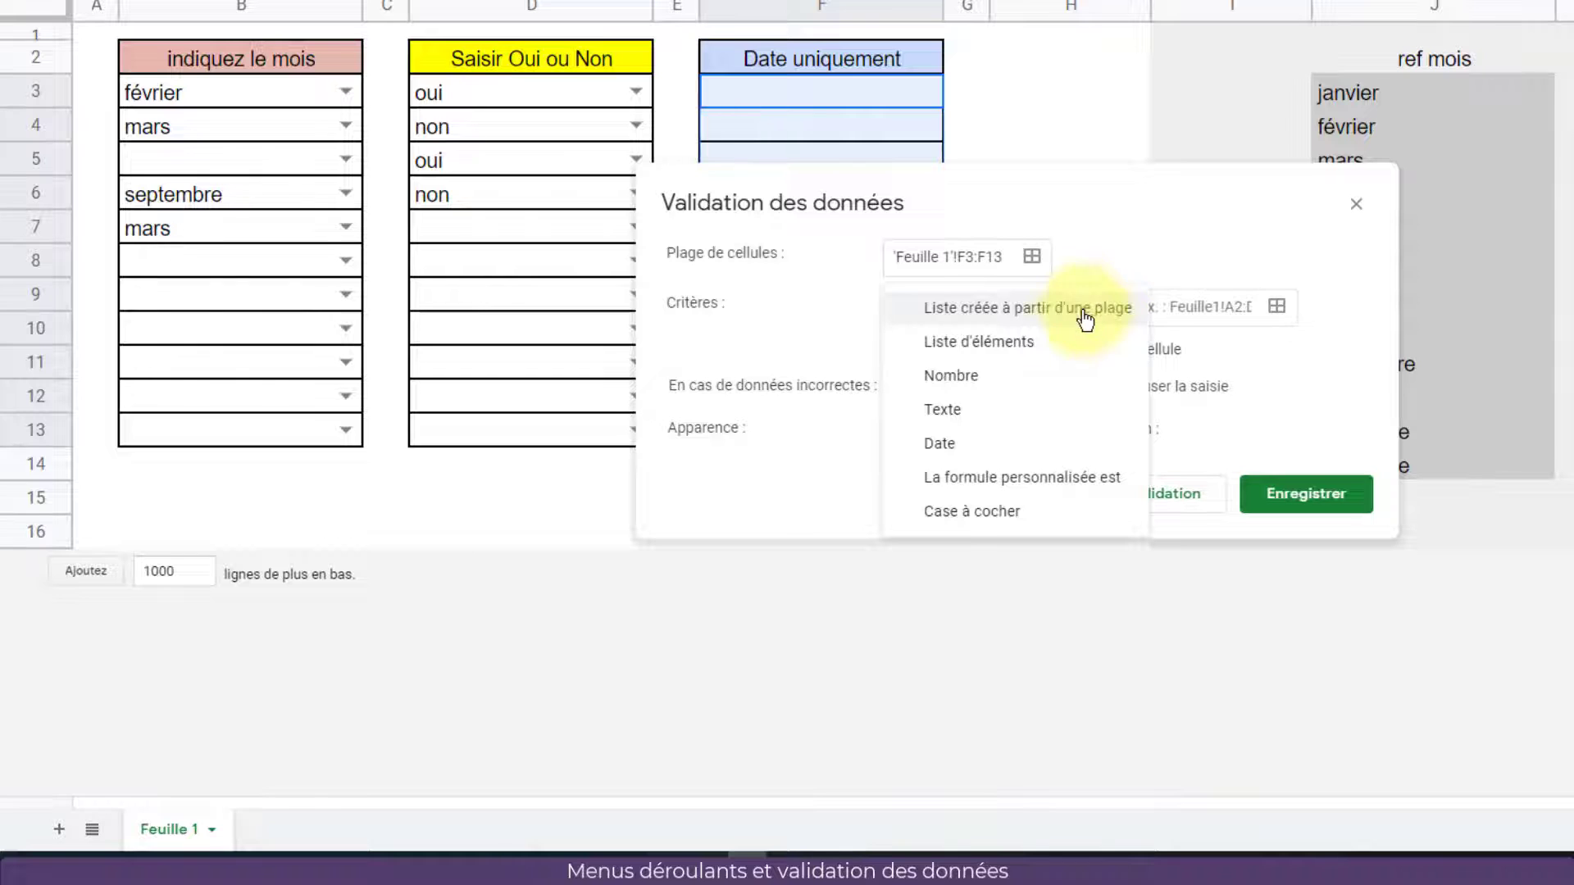
pyautogui.click(1012, 441)
pyautogui.click(1113, 309)
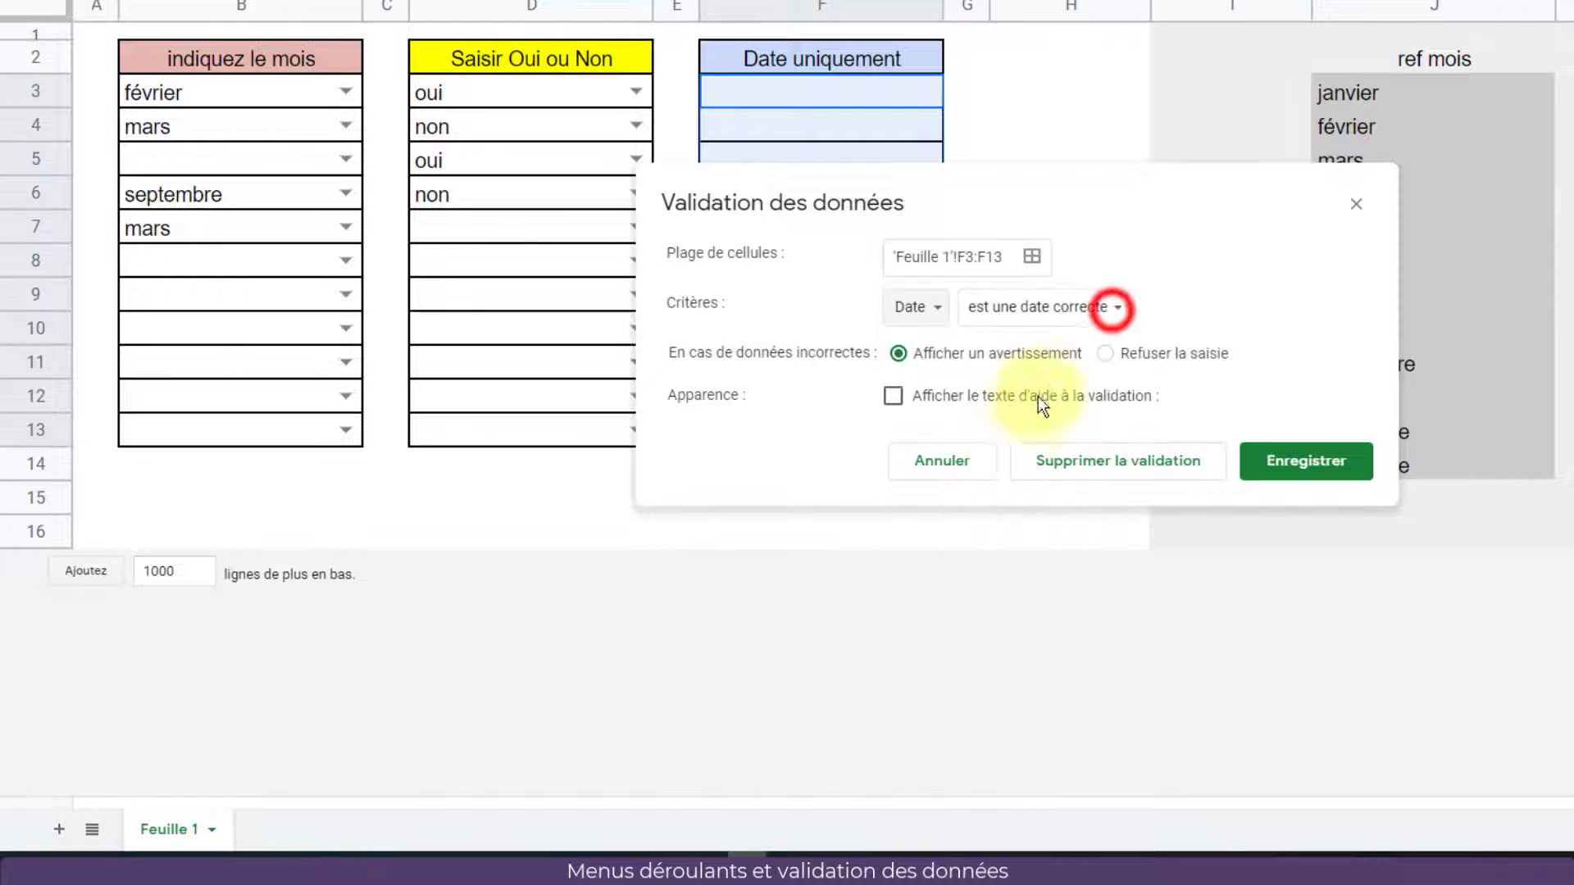
pyautogui.click(1115, 318)
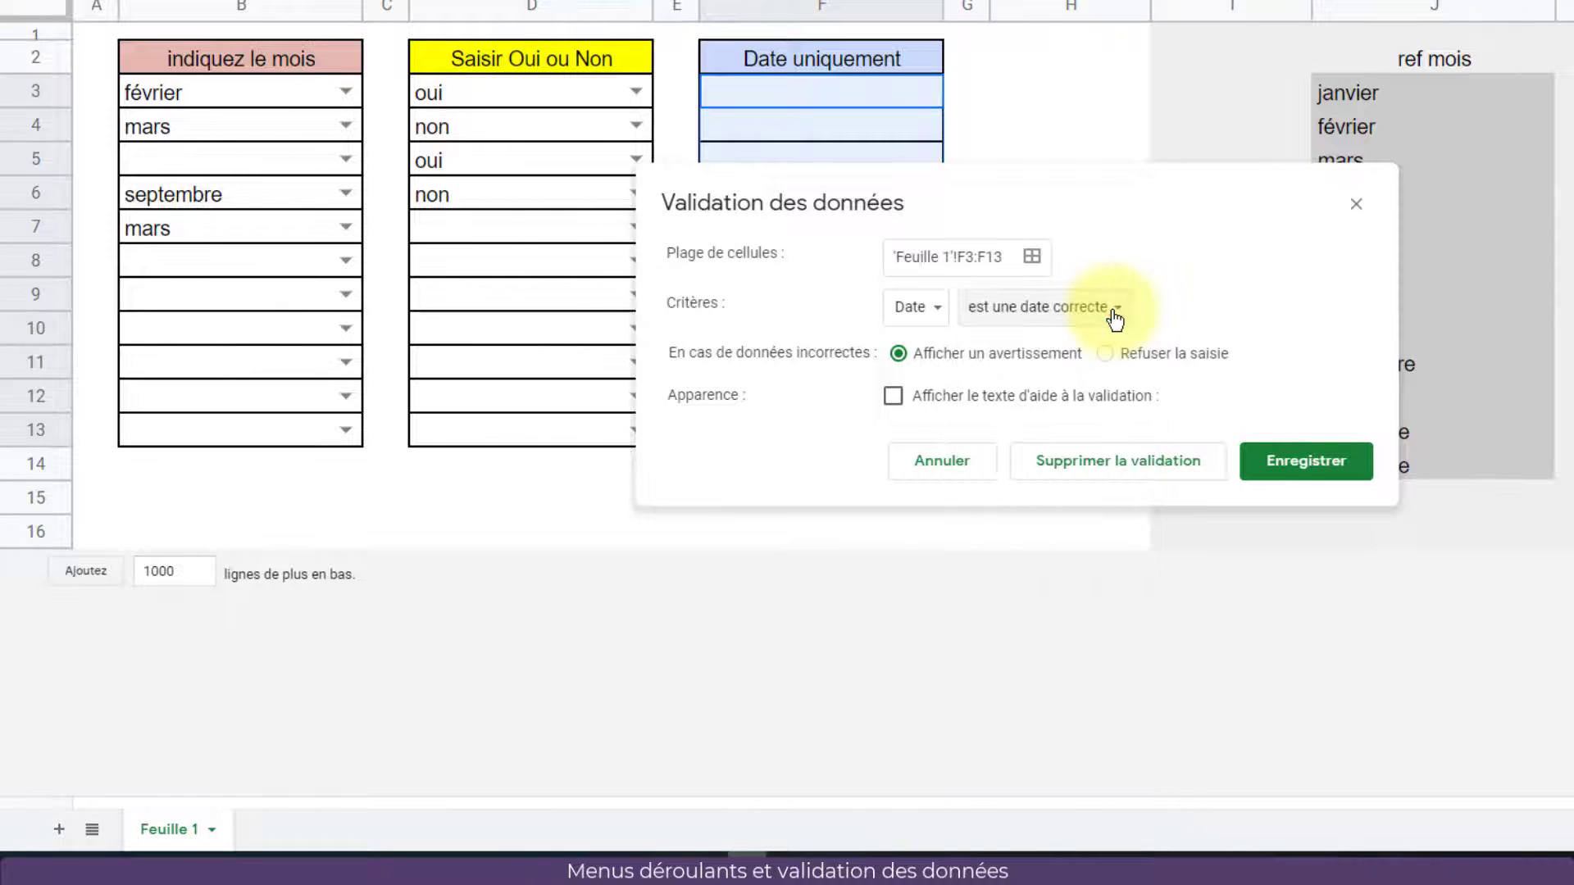
pyautogui.click(1304, 461)
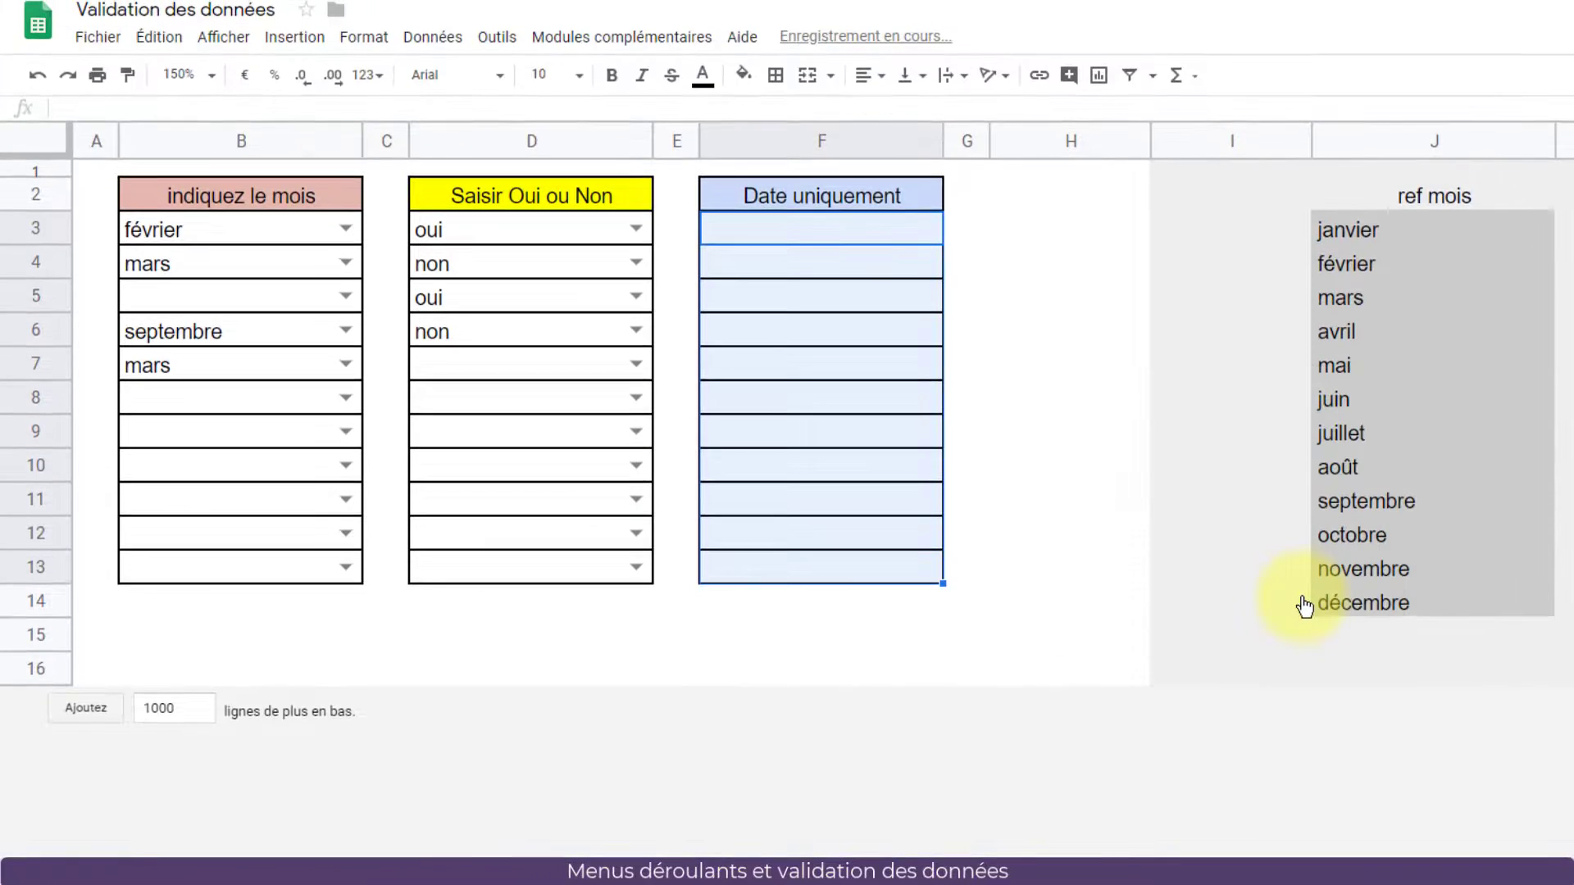
# - Fill the date cells from the calendar picker: 2019-02-15 in F3, 2019-02-14 in F4 and 28 février 2019 in F5
pyautogui.doubleClick(819, 233)
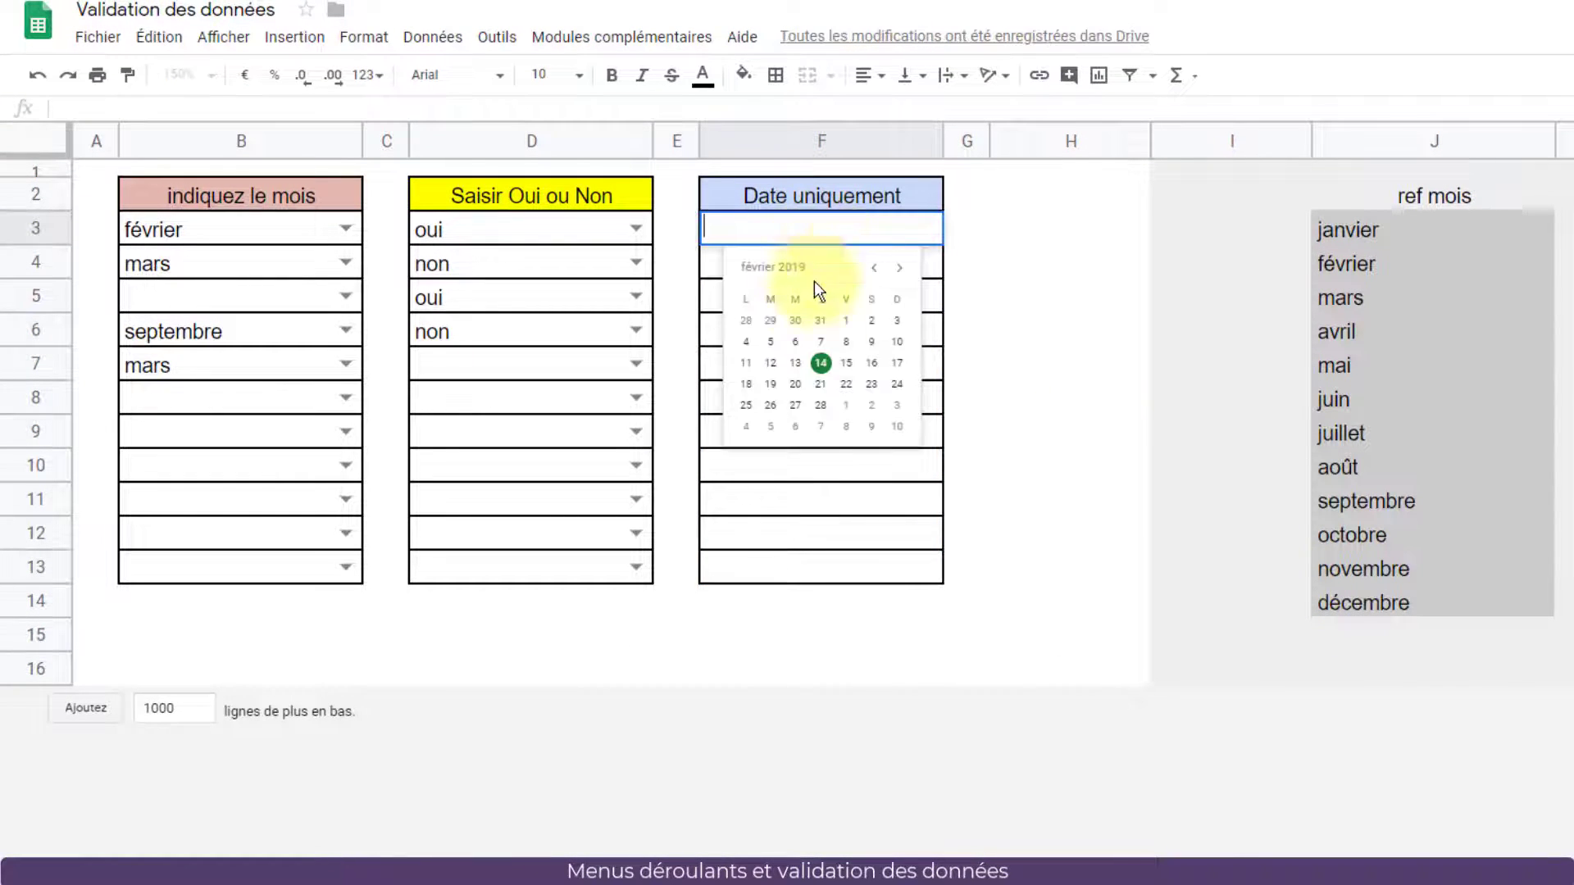
pyautogui.click(846, 363)
pyautogui.click(839, 263)
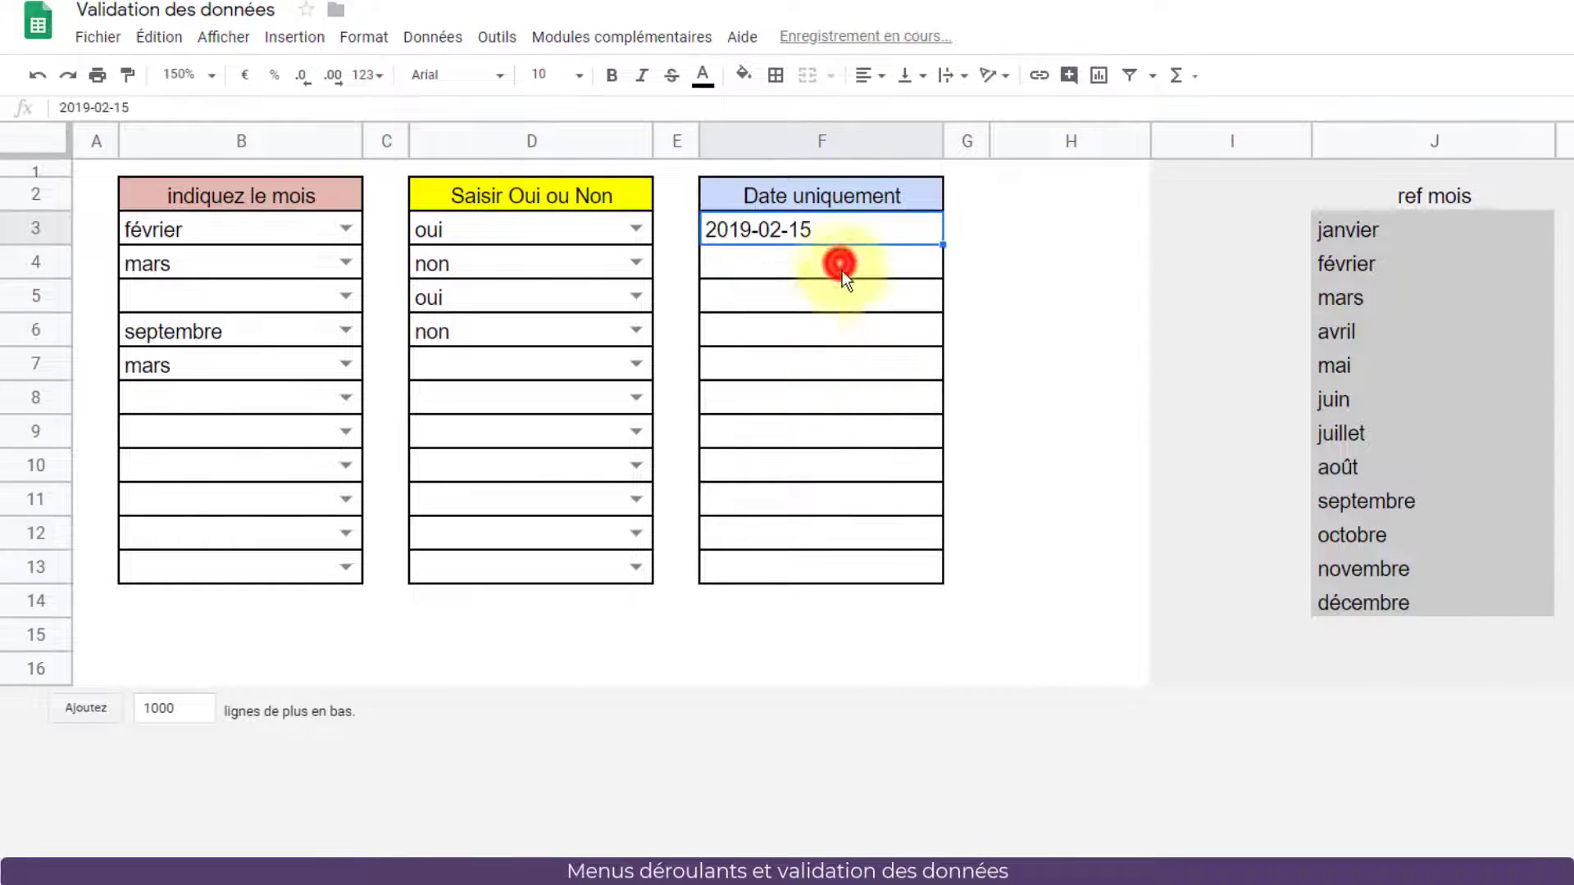
pyautogui.doubleClick(839, 263)
pyautogui.click(825, 397)
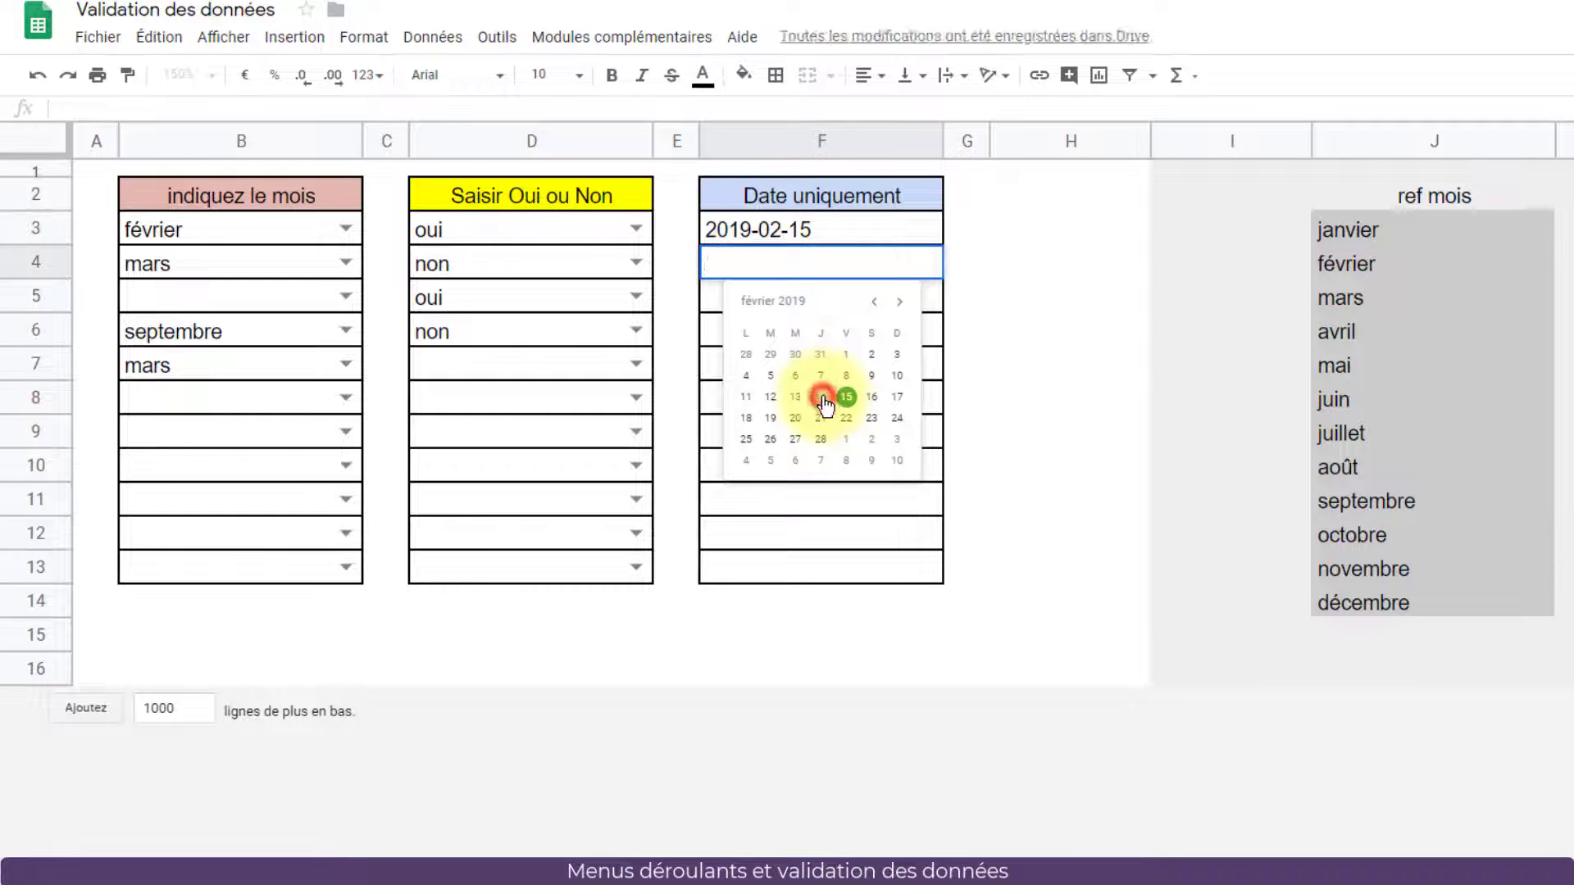
pyautogui.doubleClick(824, 306)
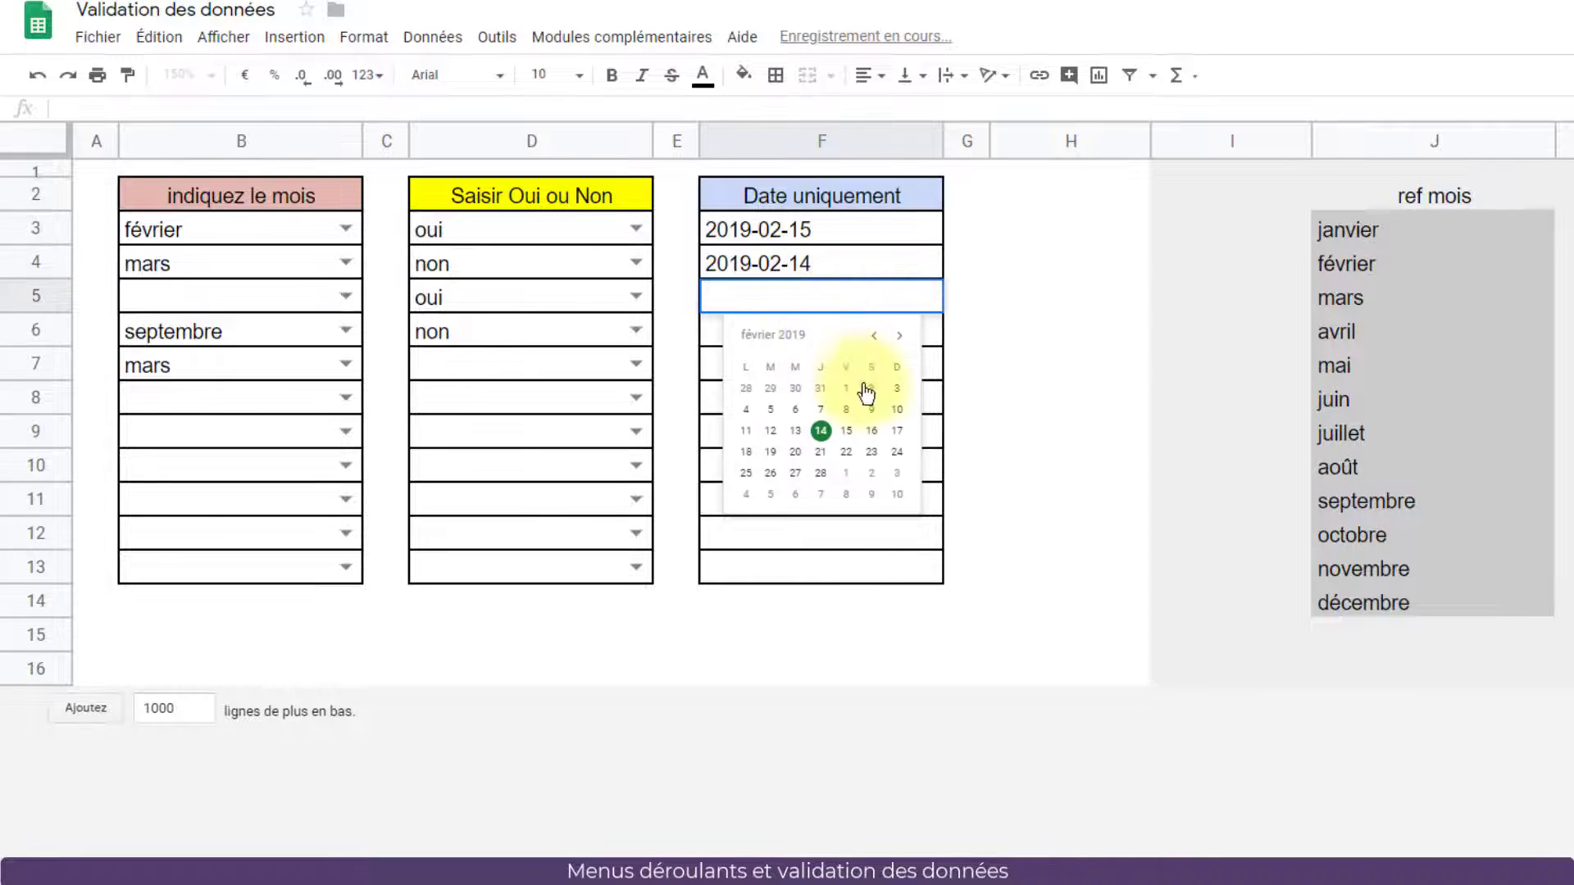
pyautogui.click(821, 473)
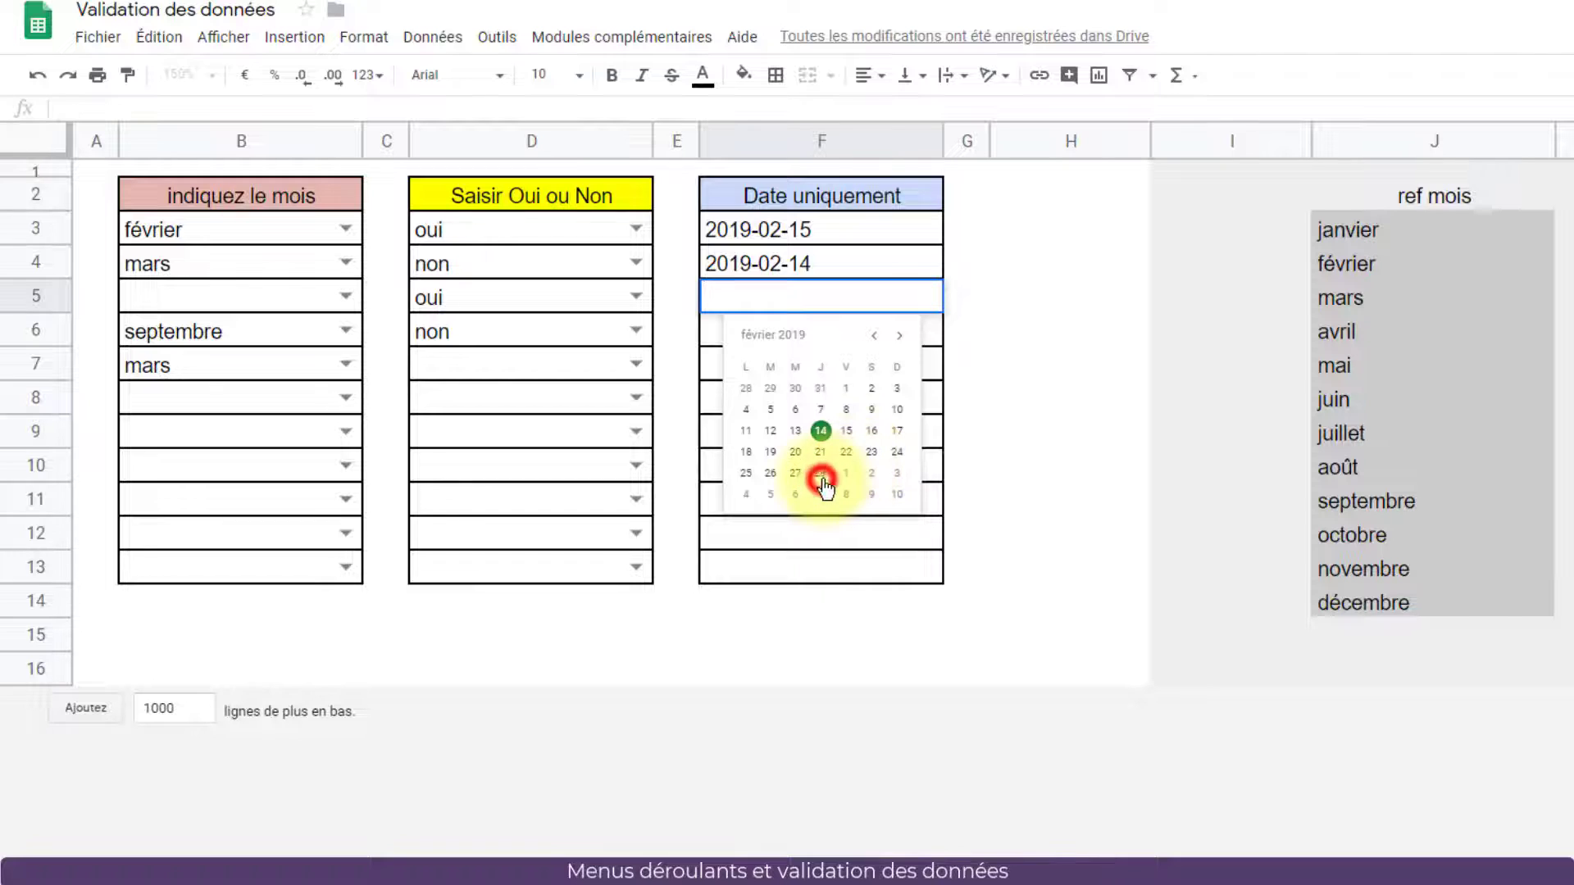